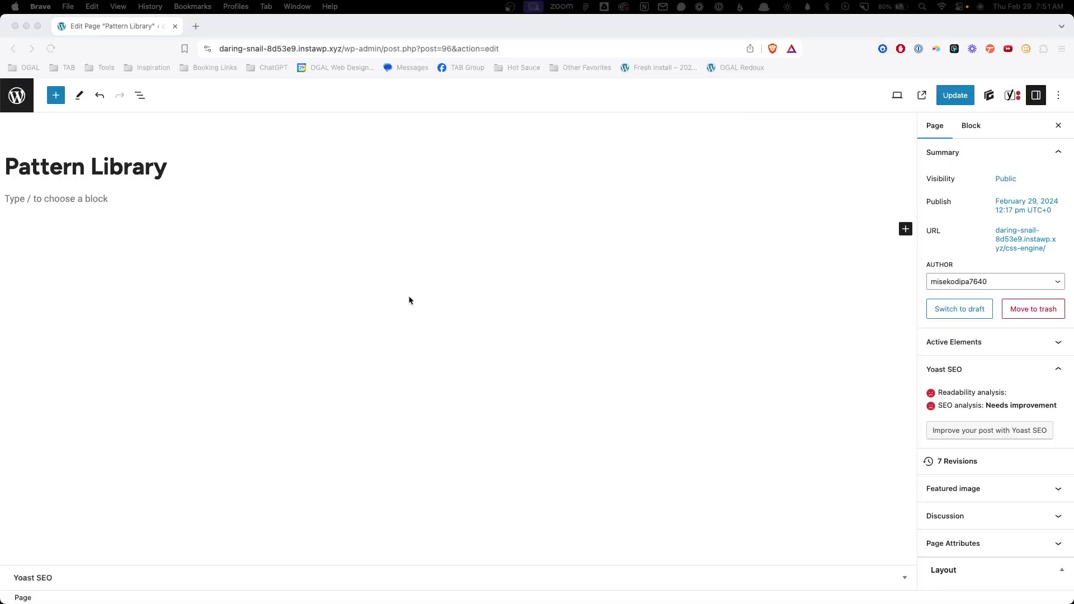
Open the GenerateBlocks Pattern Library and browse the Pro gallery patterns (Gallery 9, 8, 7)
{"action": "left_click", "coordinate": [982, 106]}
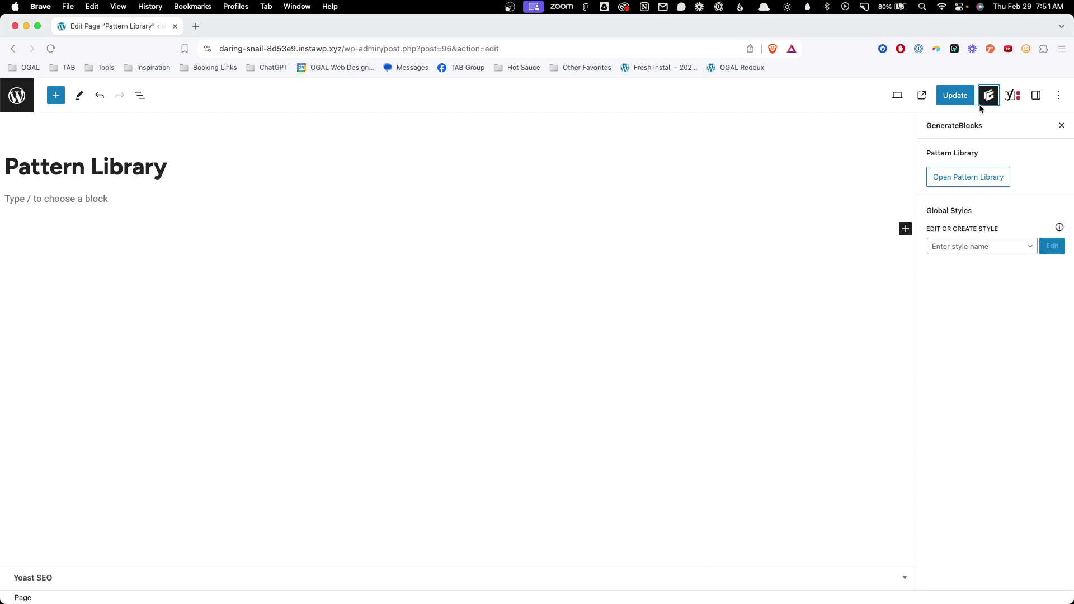
{"action": "left_click", "coordinate": [944, 184]}
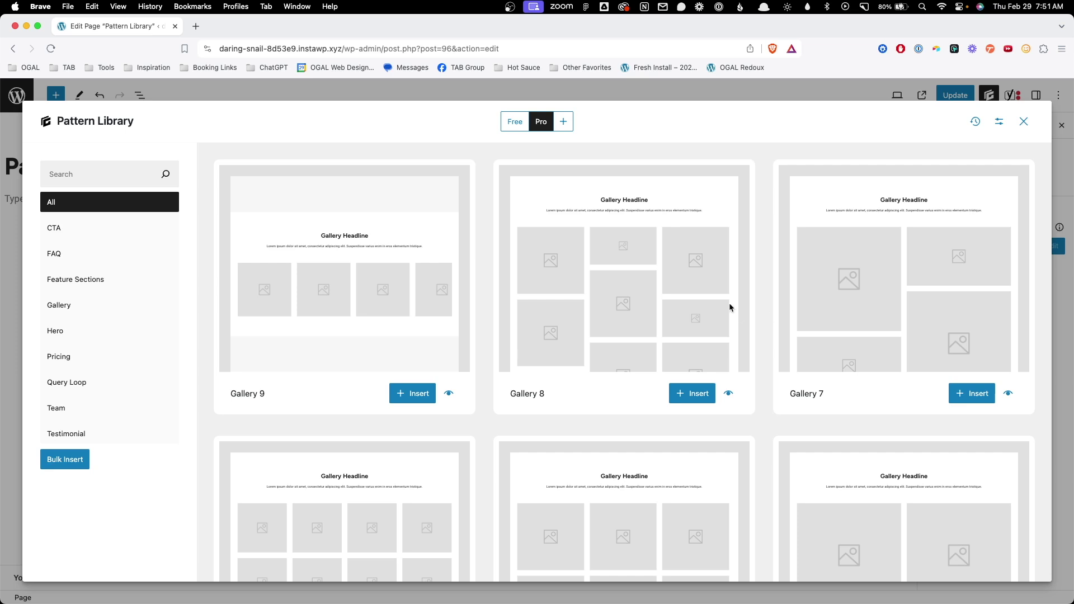
{"action": "scroll", "coordinate": [729, 303], "scroll_direction": "down", "scroll_amount": 5}
{"action": "scroll", "coordinate": [728, 342], "scroll_direction": "down", "scroll_amount": 2}
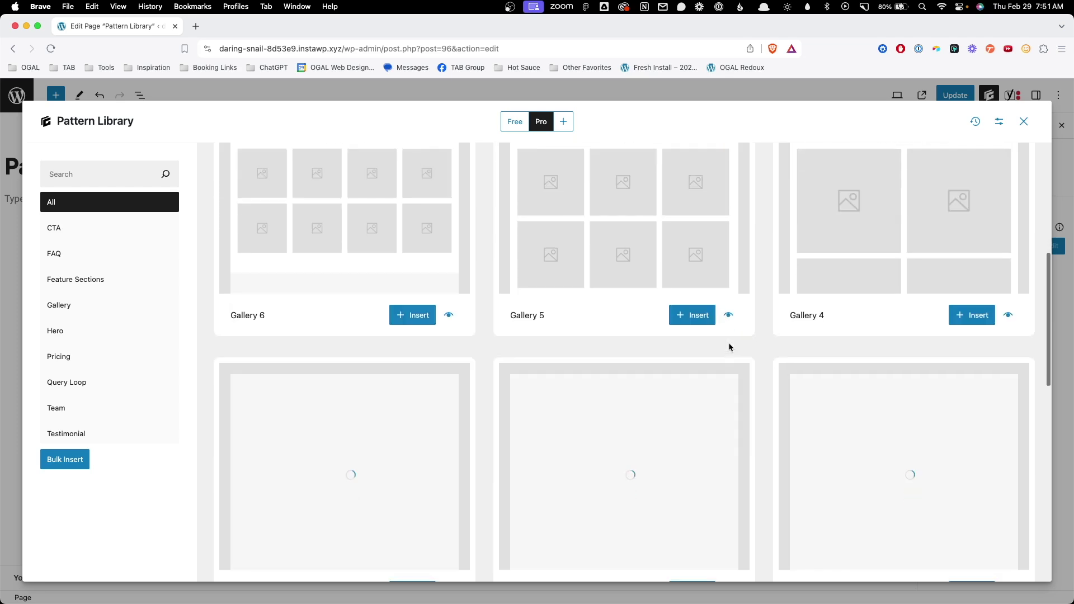
{"action": "scroll", "coordinate": [735, 351], "scroll_direction": "up", "scroll_amount": 6}
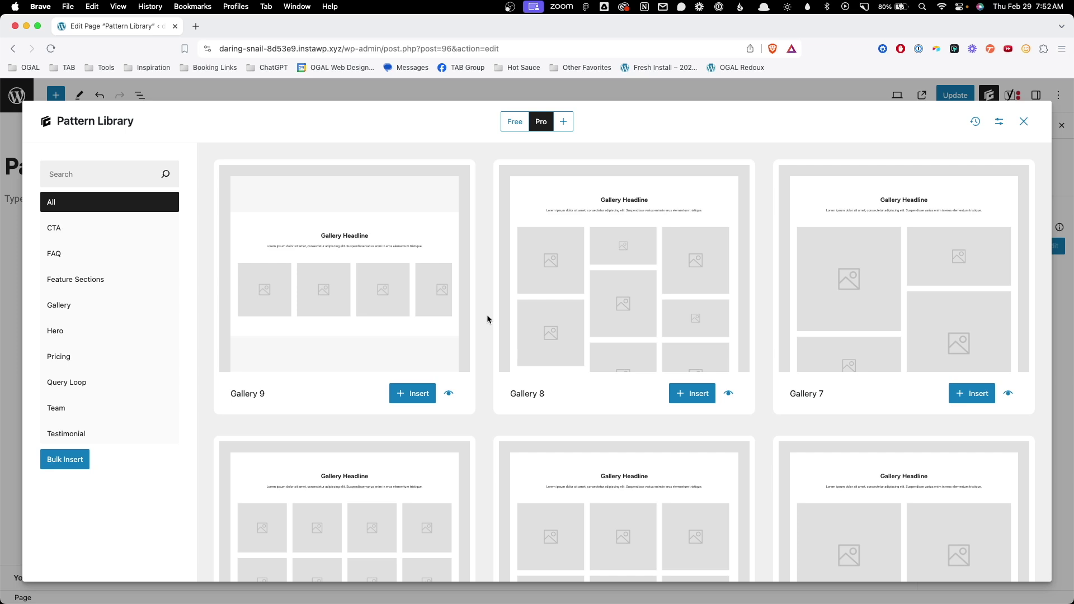
Try the CTA, FAQ and Feature Sections categories, then filter the library to Hero patterns
{"action": "left_click", "coordinate": [81, 176]}
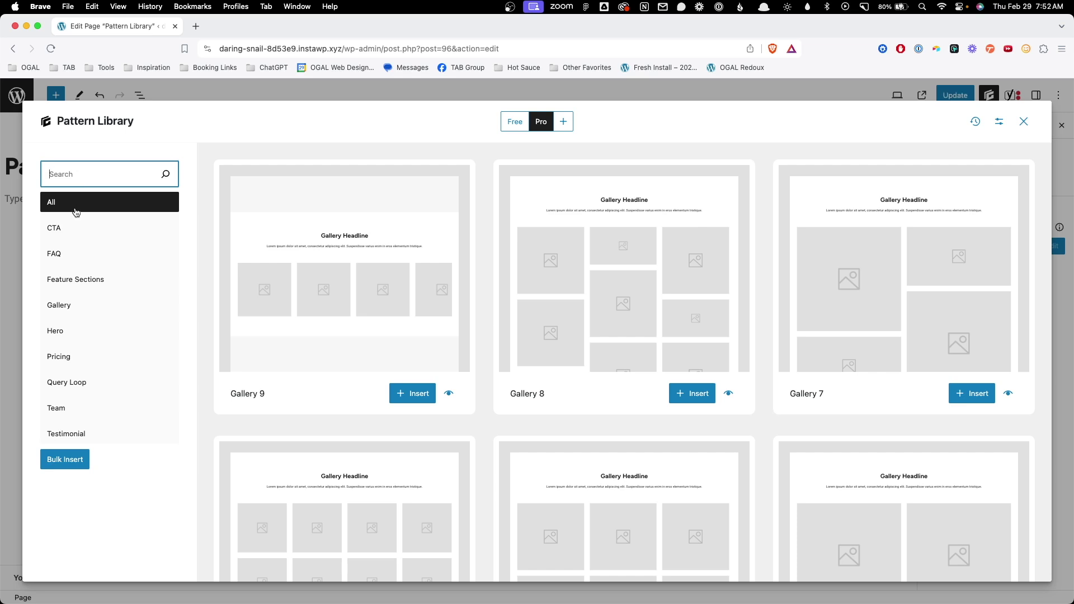
{"action": "left_click", "coordinate": [79, 230]}
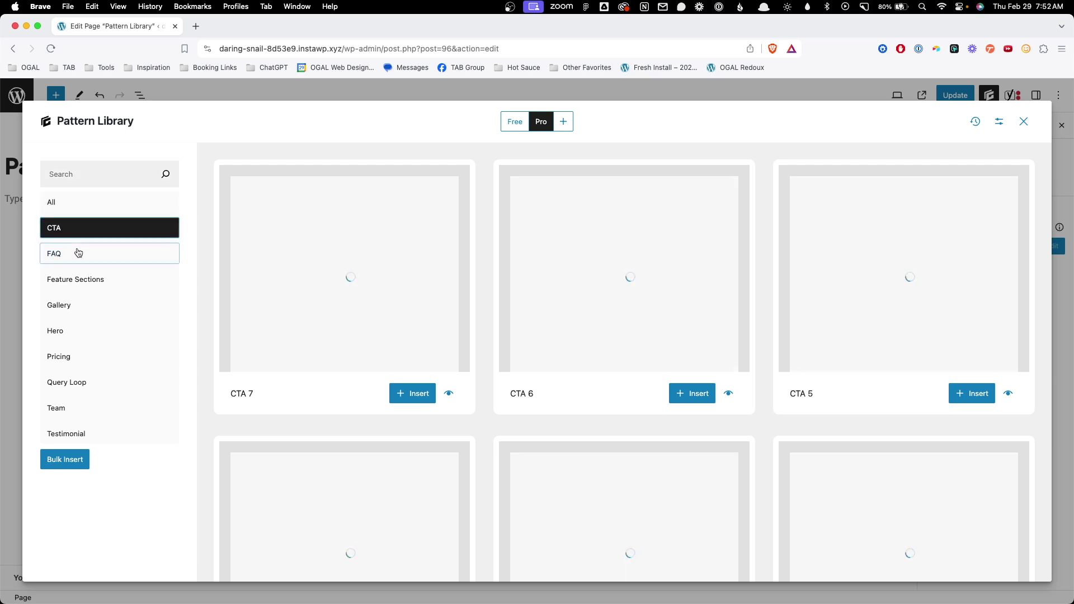
{"action": "left_click", "coordinate": [79, 253]}
{"action": "left_click", "coordinate": [82, 281]}
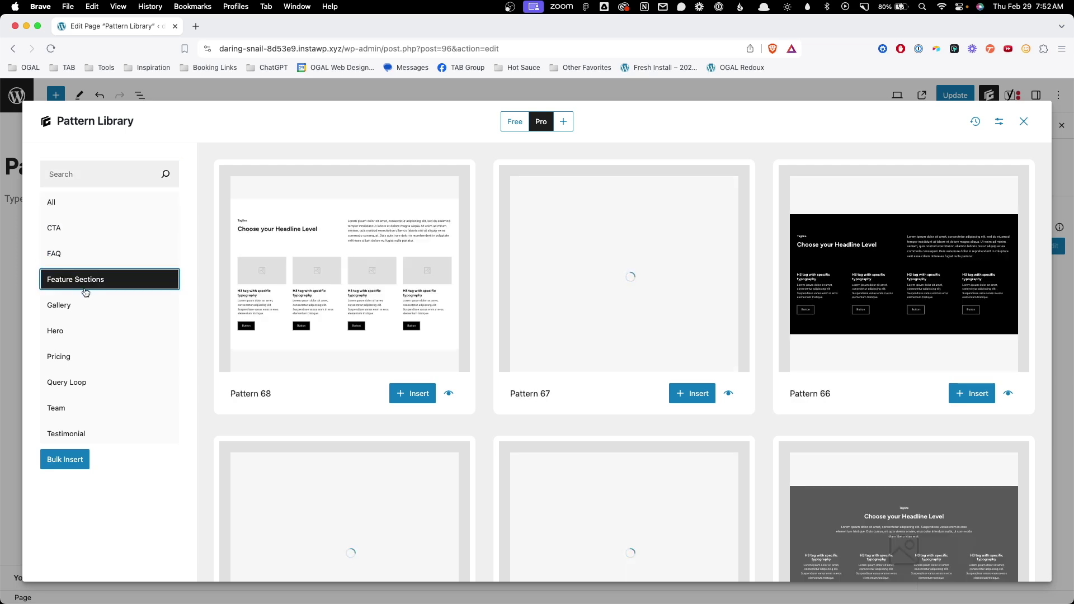
{"action": "left_click", "coordinate": [81, 228]}
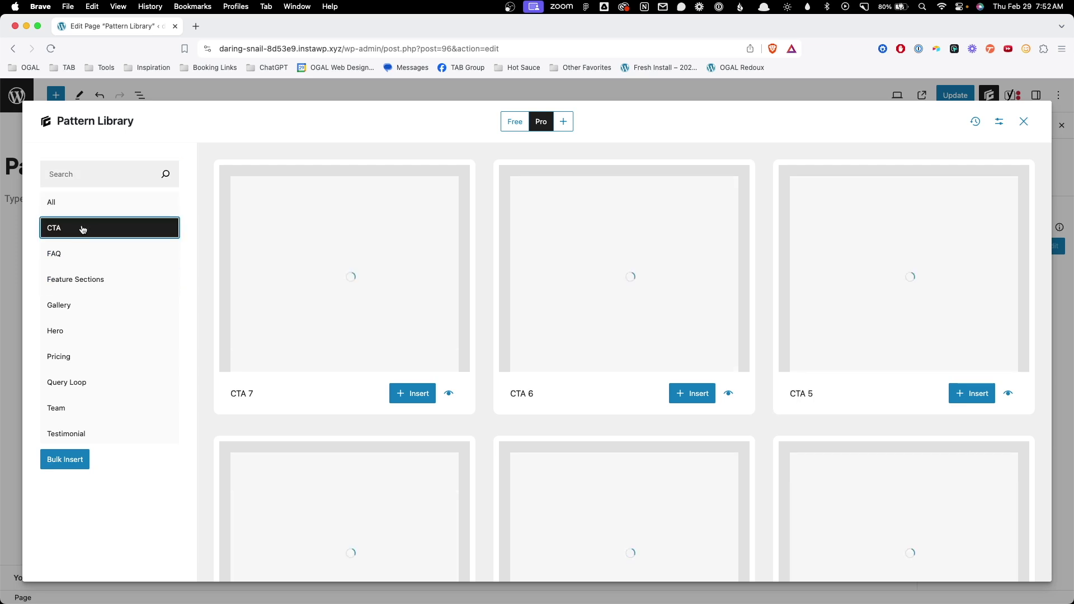
{"action": "left_click", "coordinate": [79, 254]}
{"action": "left_click", "coordinate": [79, 282]}
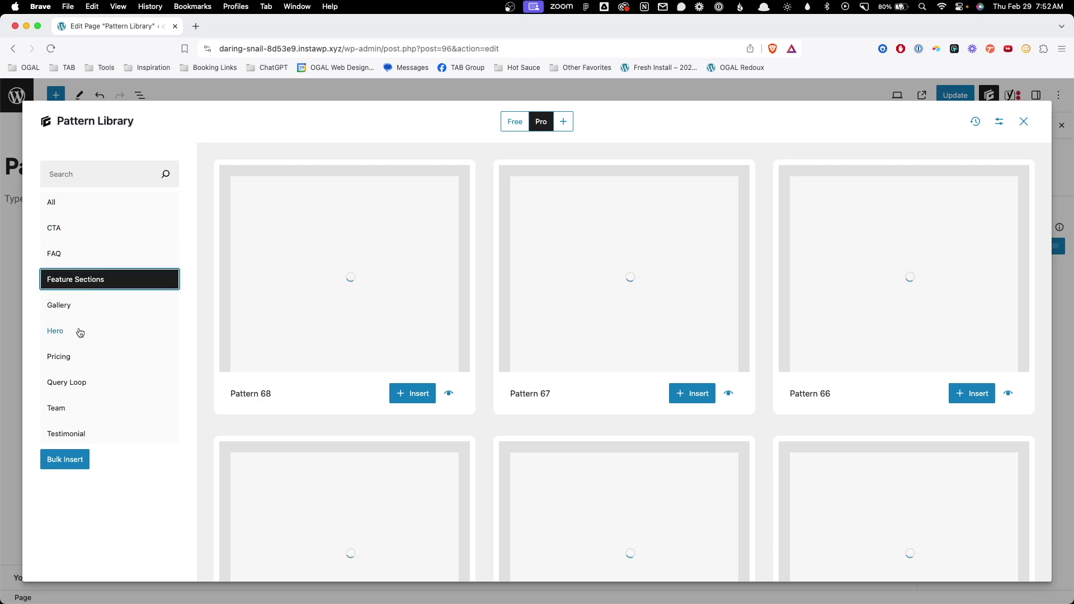
{"action": "left_click", "coordinate": [80, 333]}
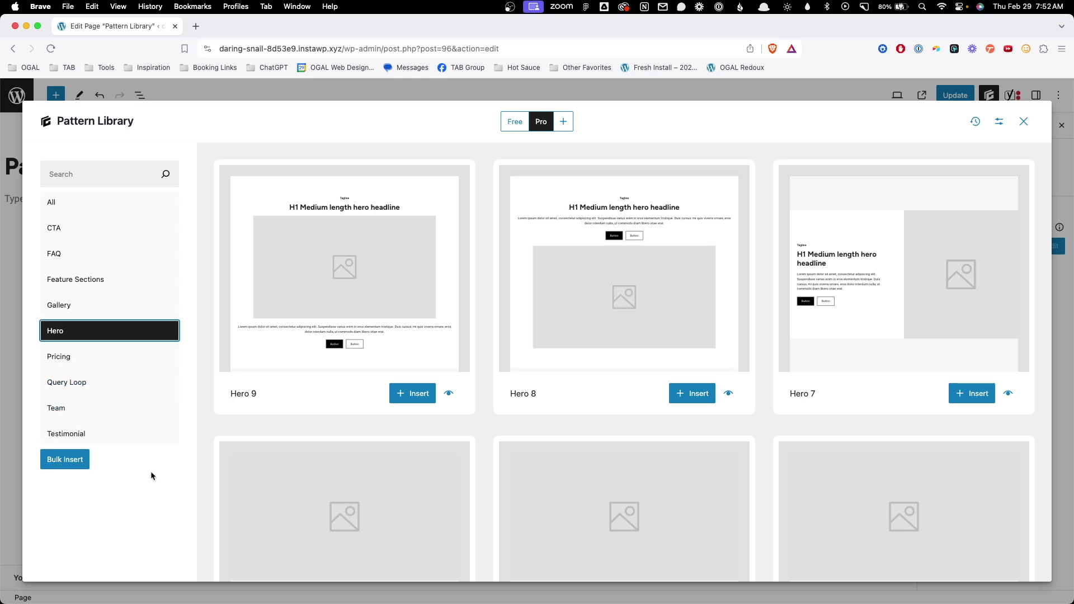
Turn on Bulk Insert, queue Hero 9 and Feature Sections Pattern 64, then show Testimonial patterns
{"action": "left_click", "coordinate": [65, 461]}
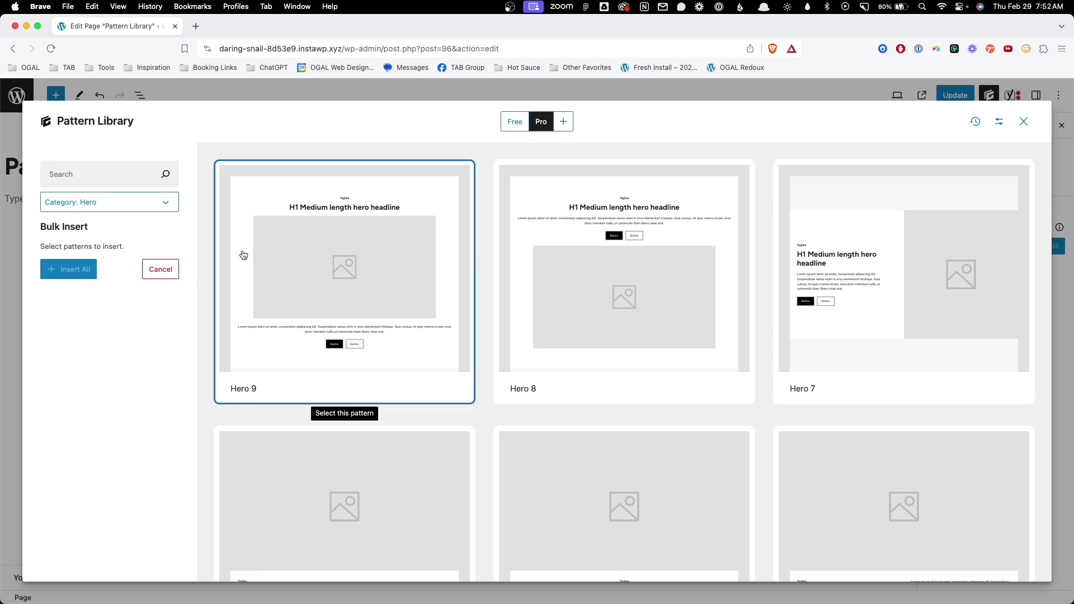
{"action": "left_click", "coordinate": [369, 246]}
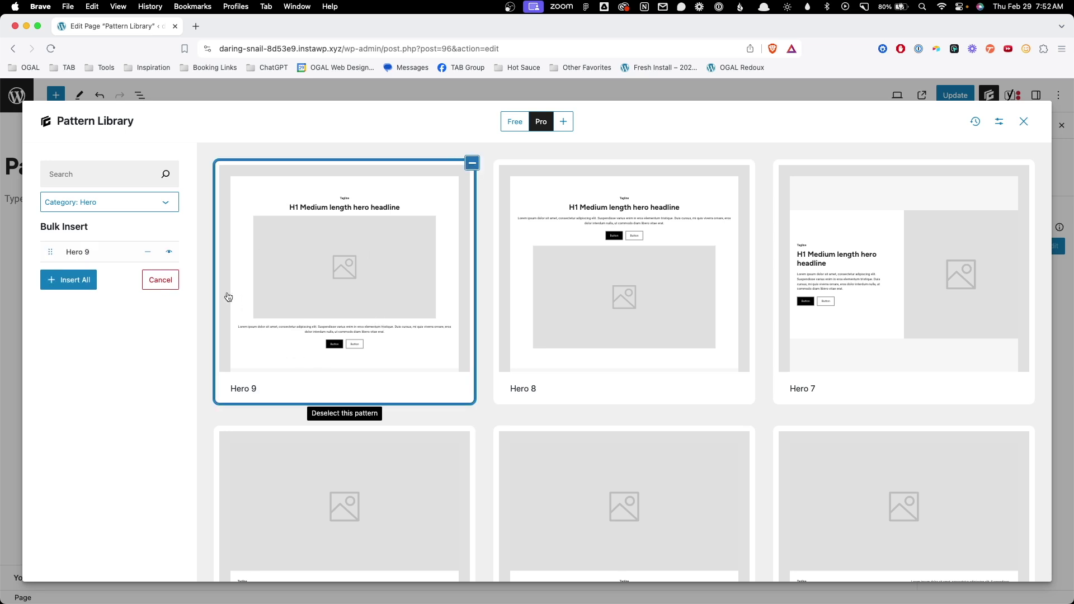
{"action": "left_click", "coordinate": [137, 205]}
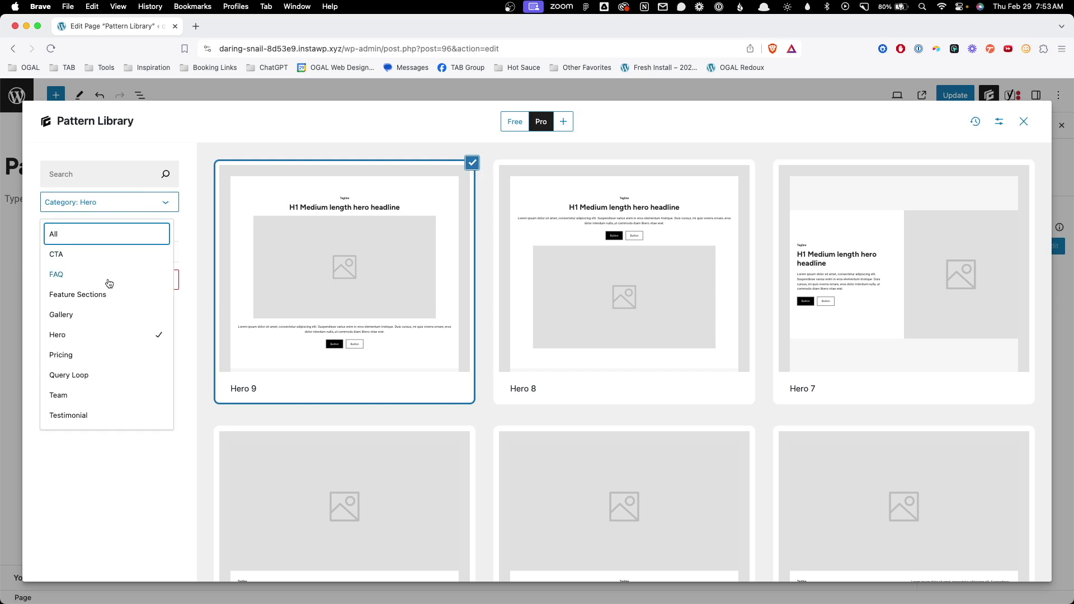
{"action": "left_click", "coordinate": [107, 295]}
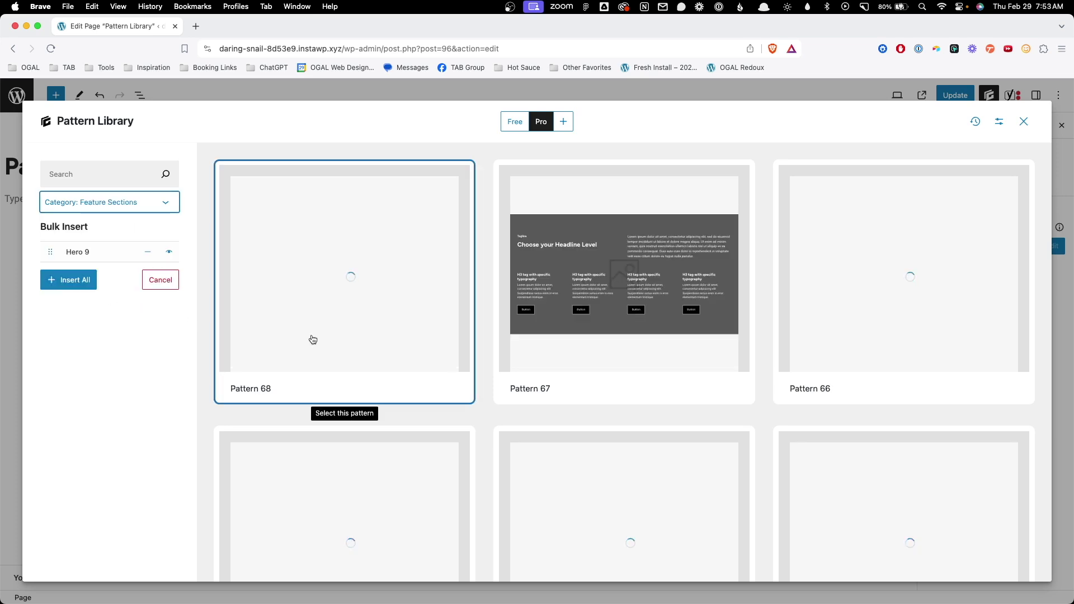
{"action": "scroll", "coordinate": [402, 289], "scroll_direction": "down", "scroll_amount": 2}
{"action": "scroll", "coordinate": [414, 297], "scroll_direction": "down", "scroll_amount": 2}
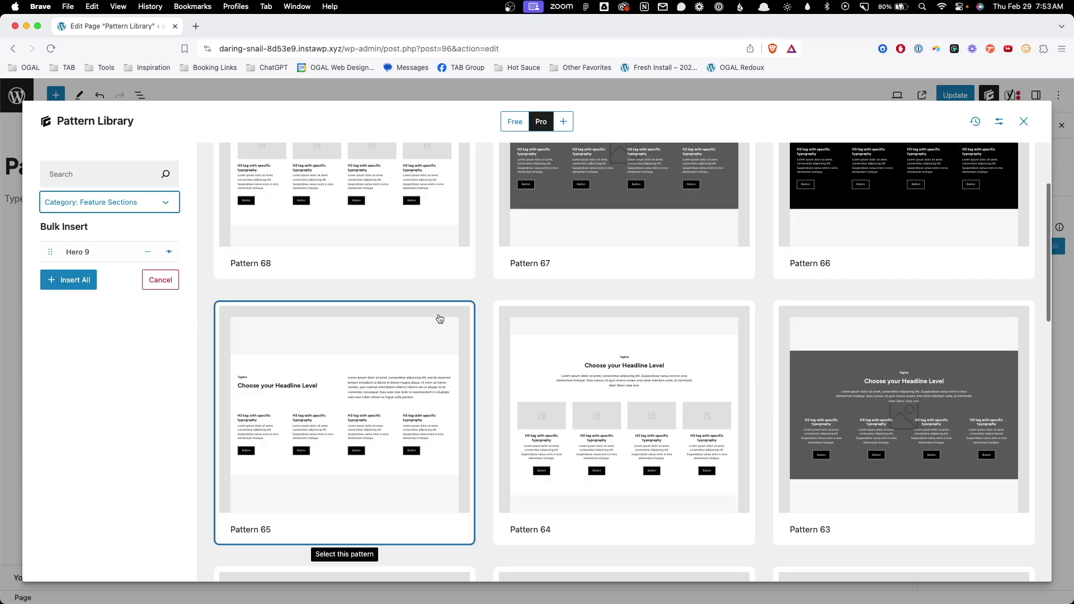
{"action": "left_click", "coordinate": [628, 403]}
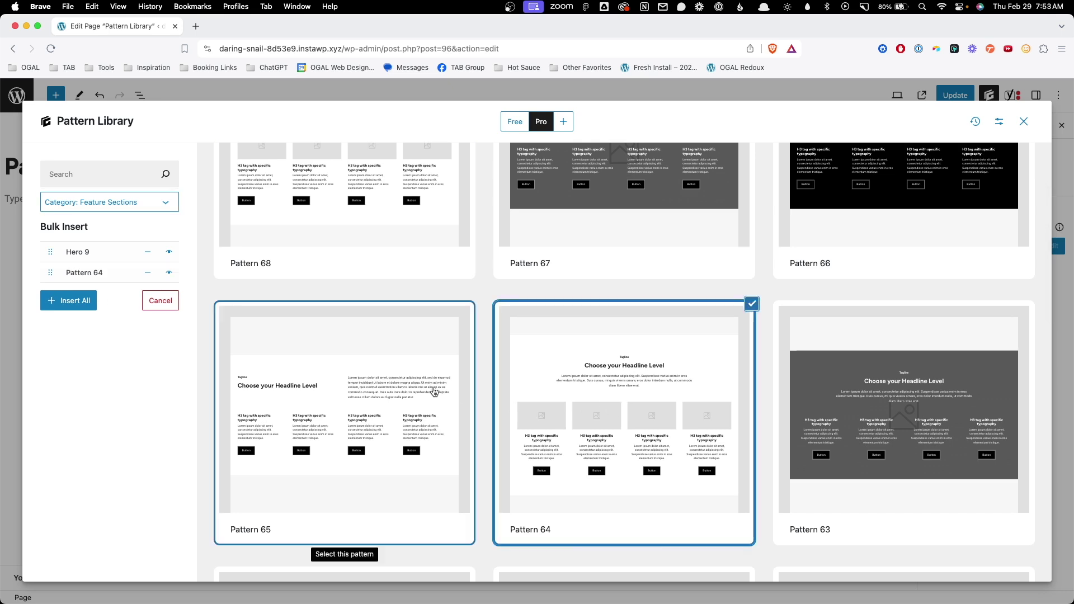
{"action": "left_click", "coordinate": [106, 208]}
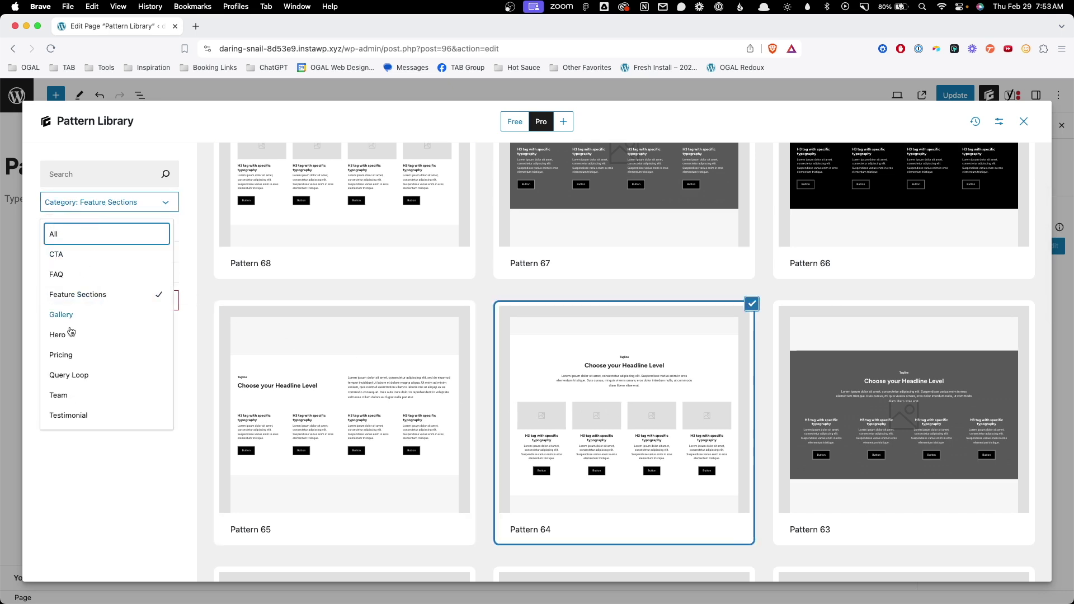
{"action": "left_click", "coordinate": [86, 416]}
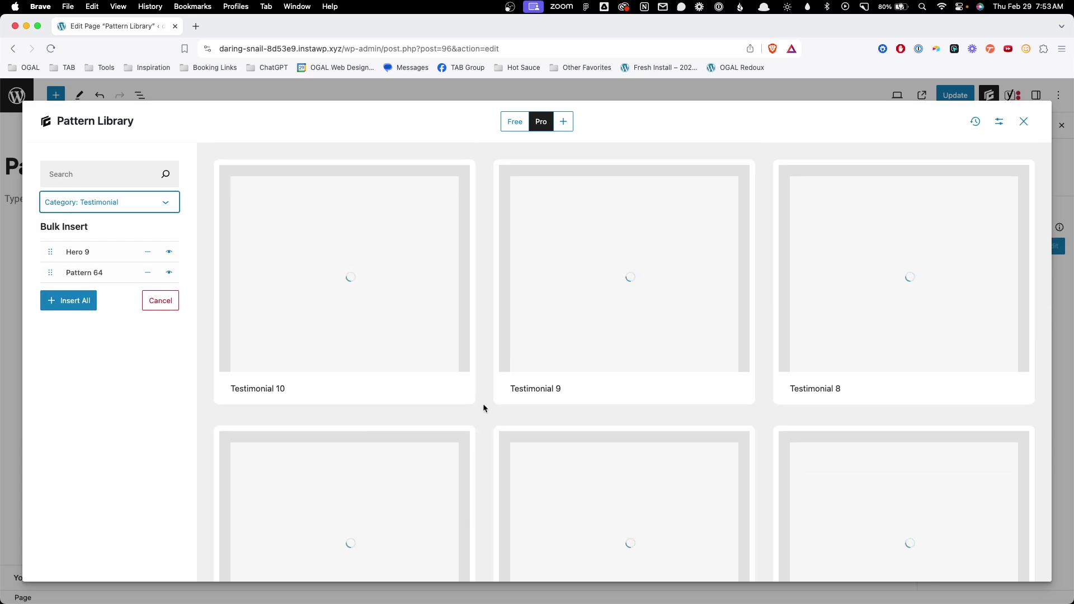
Queue Testimonial 5 and CTA 6, then insert all four queued patterns into the page
{"action": "scroll", "coordinate": [484, 408], "scroll_direction": "down", "scroll_amount": 3}
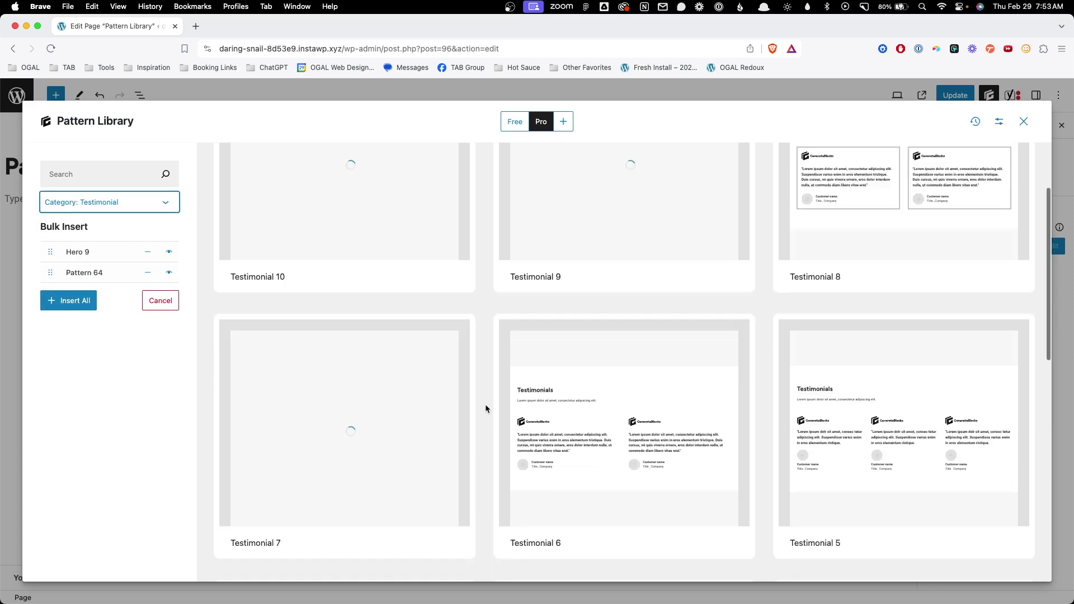
{"action": "left_click", "coordinate": [883, 396]}
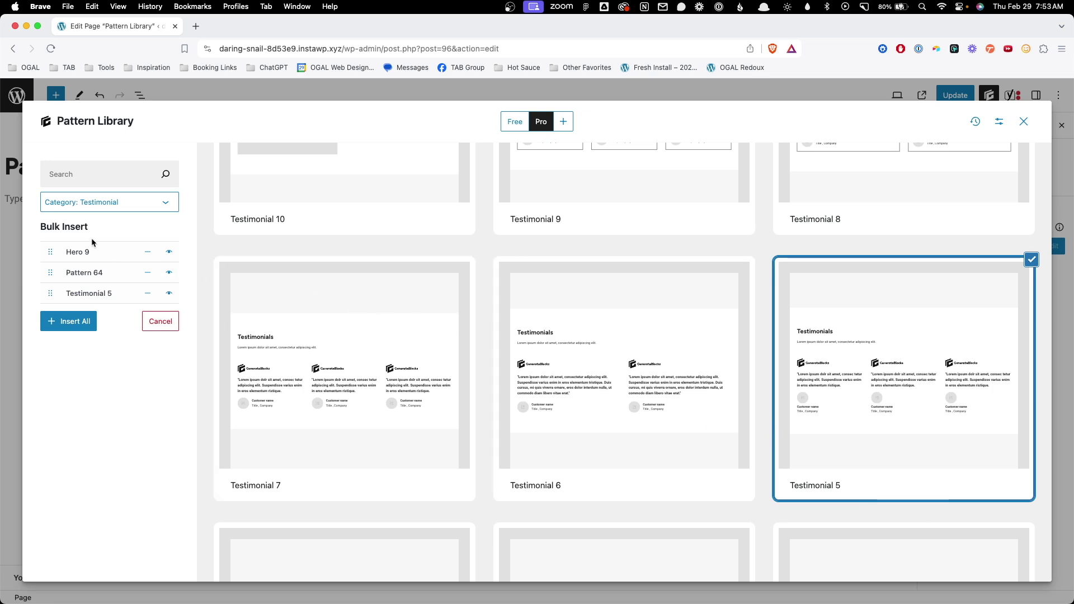
{"action": "left_click", "coordinate": [109, 204]}
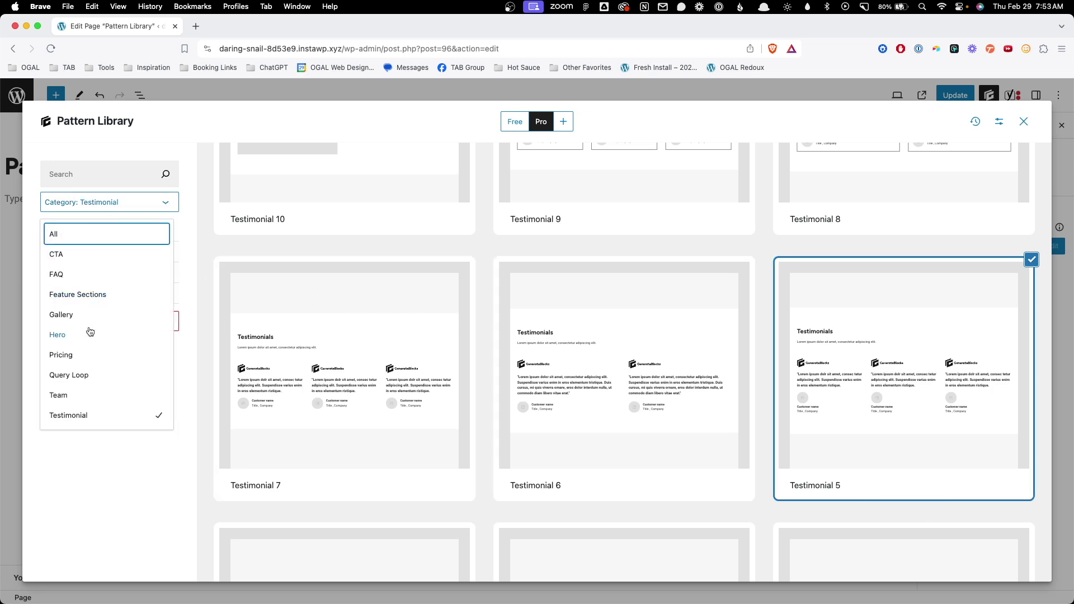
{"action": "left_click", "coordinate": [85, 255]}
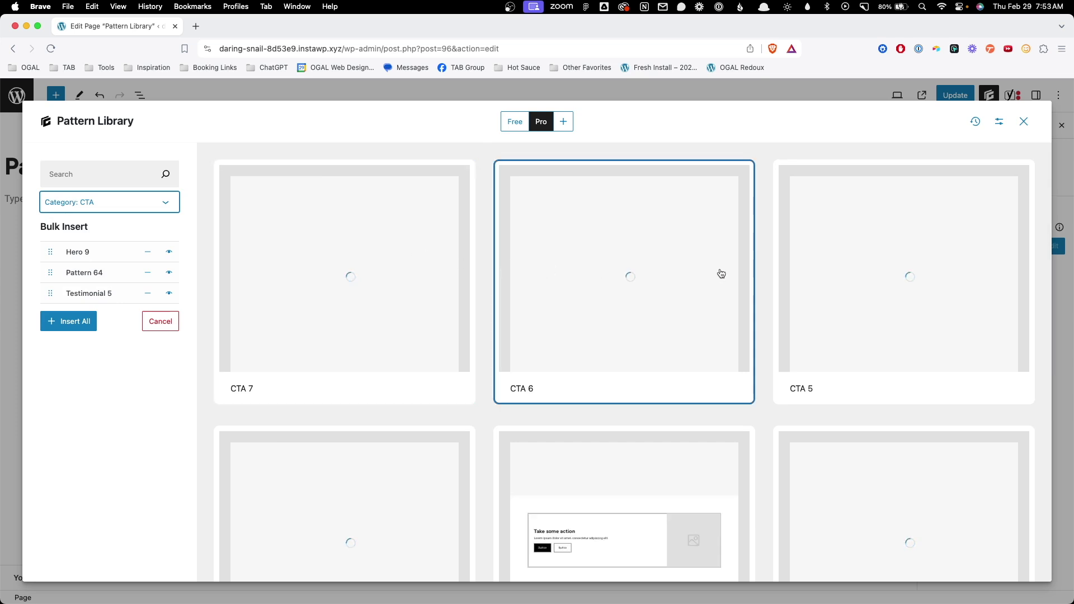
{"action": "scroll", "coordinate": [710, 283], "scroll_direction": "down", "scroll_amount": 1}
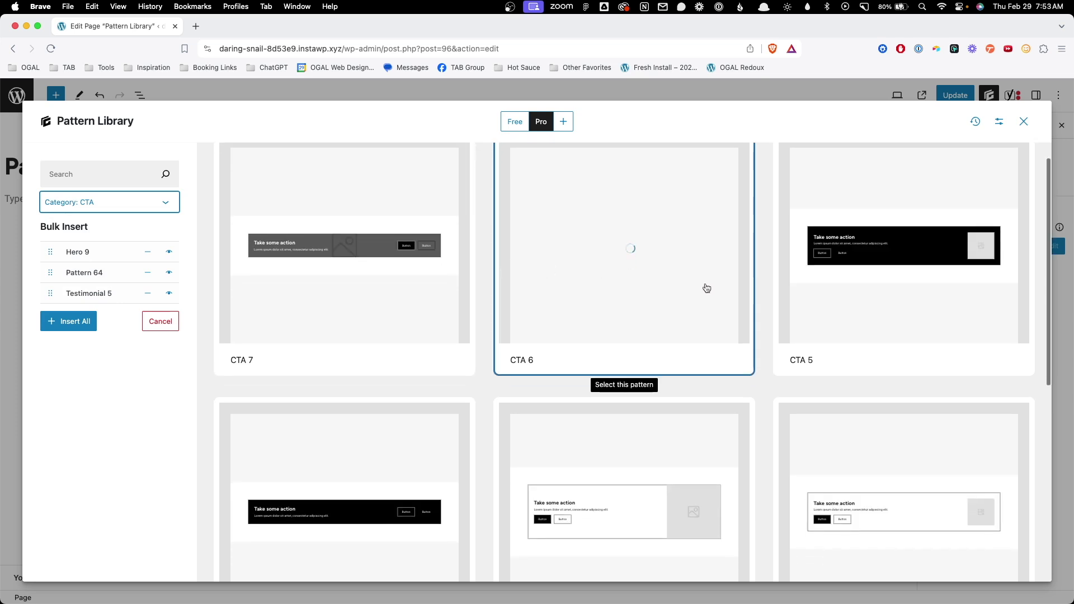
{"action": "scroll", "coordinate": [707, 288], "scroll_direction": "down", "scroll_amount": 1}
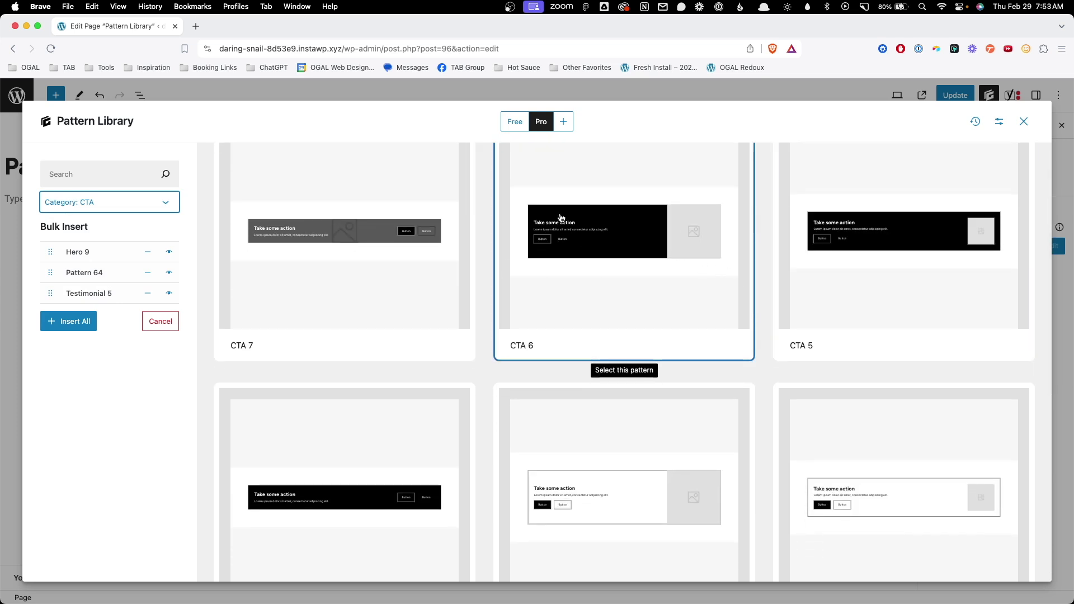
{"action": "left_click", "coordinate": [611, 250]}
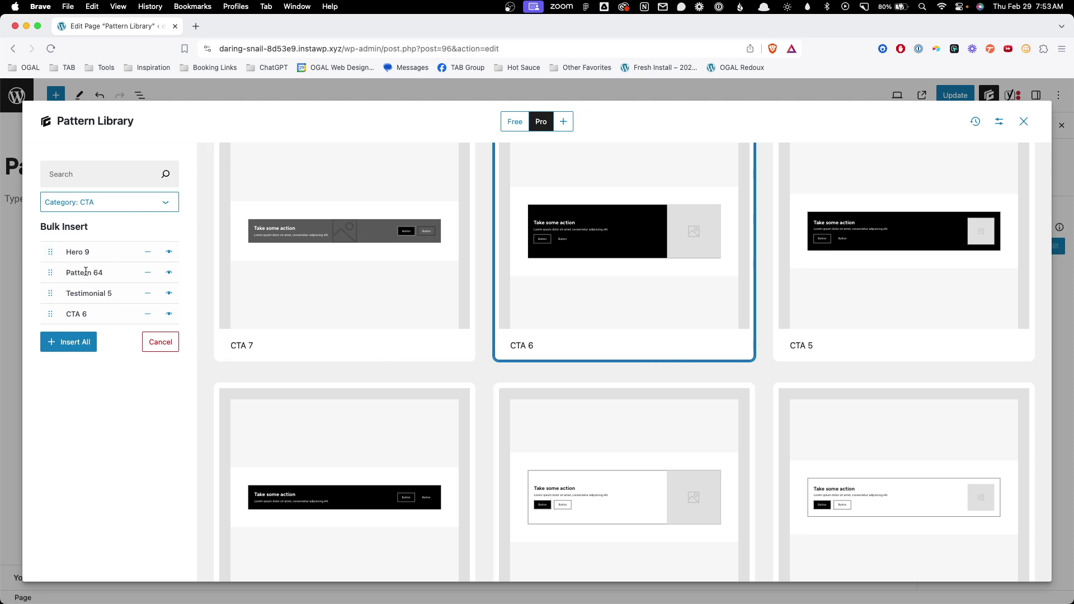
{"action": "mouse_move", "coordinate": [50, 295]}
{"action": "left_mouse_down"}
{"action": "mouse_move", "coordinate": [49, 272]}
{"action": "mouse_move", "coordinate": [50, 293]}
{"action": "left_mouse_up"}
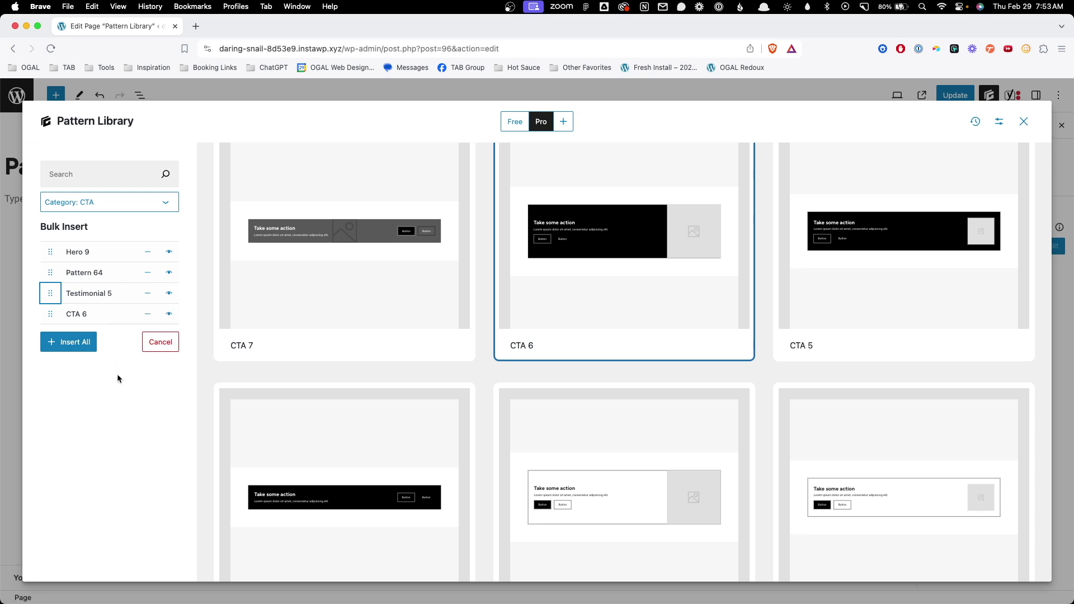
{"action": "left_click", "coordinate": [84, 348]}
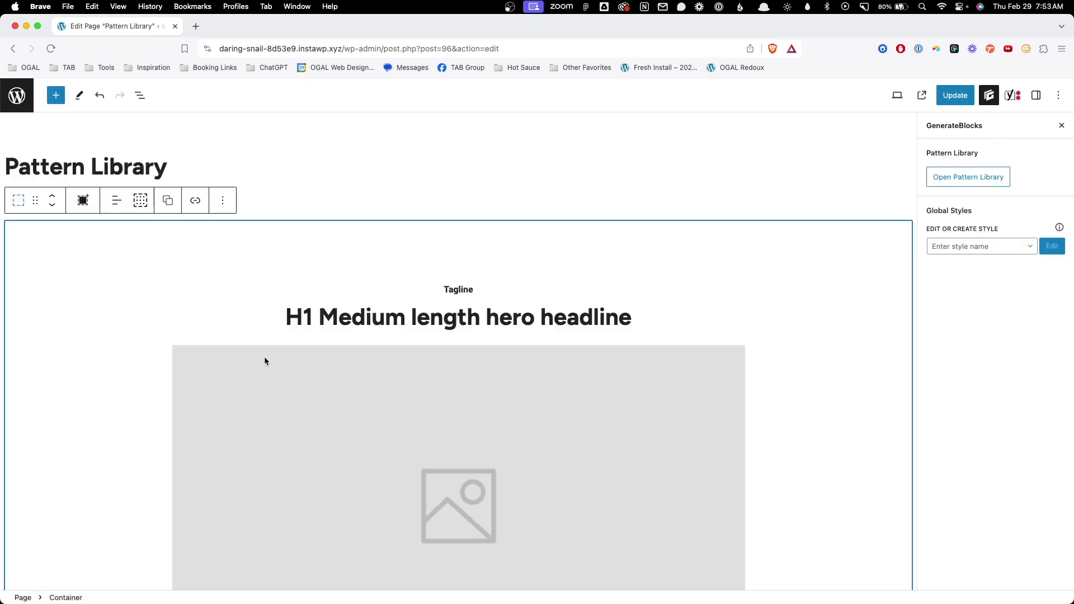
Review the inserted patterns, save the page with Update, and view it live
{"action": "scroll", "coordinate": [266, 358], "scroll_direction": "down", "scroll_amount": 10}
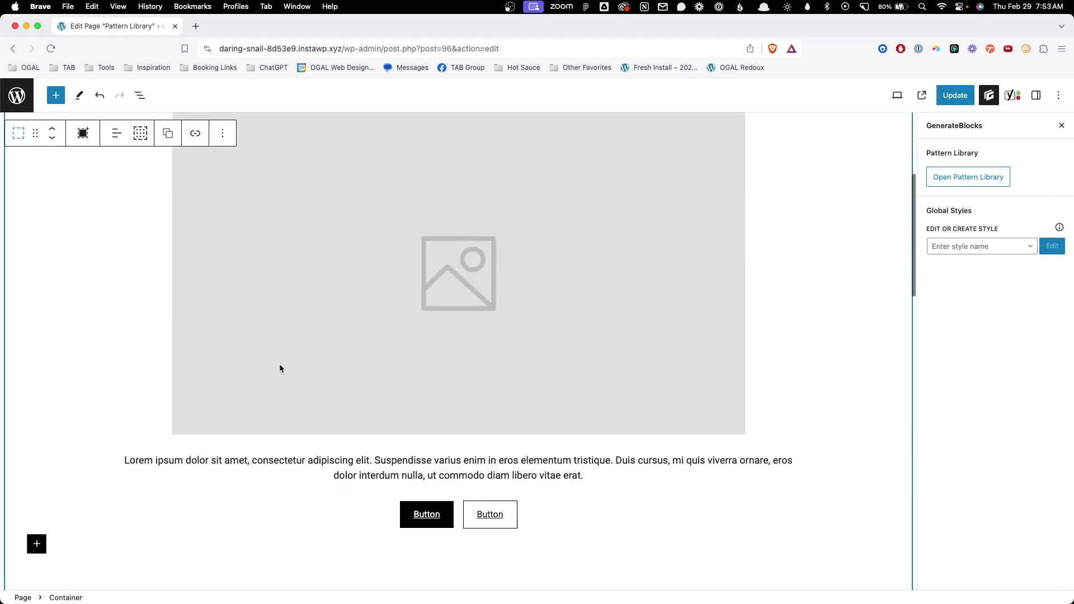
{"action": "scroll", "coordinate": [280, 370], "scroll_direction": "down", "scroll_amount": 12}
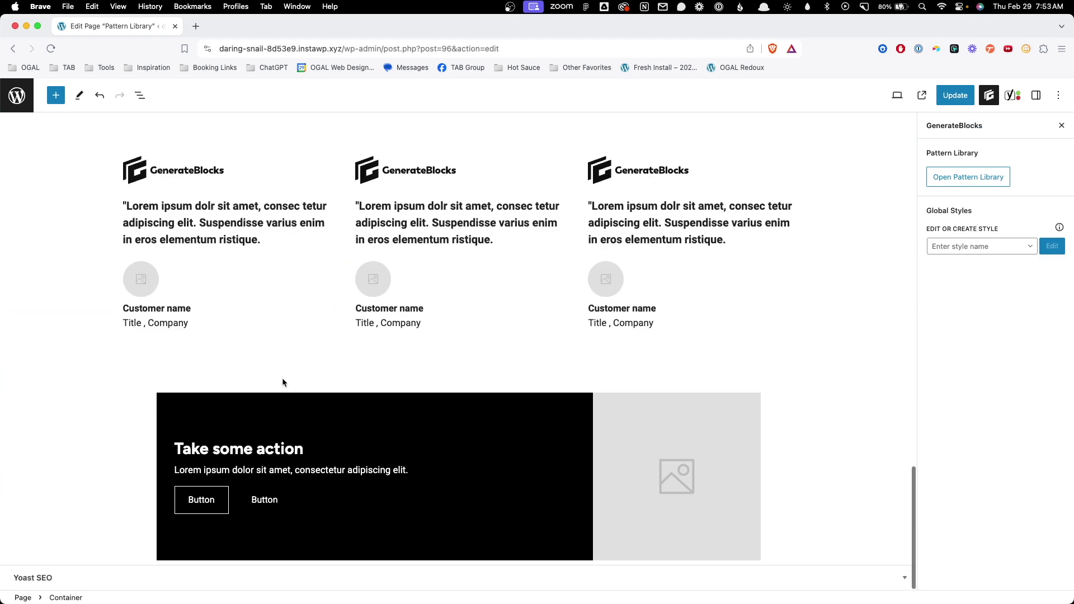
{"action": "left_click", "coordinate": [955, 95]}
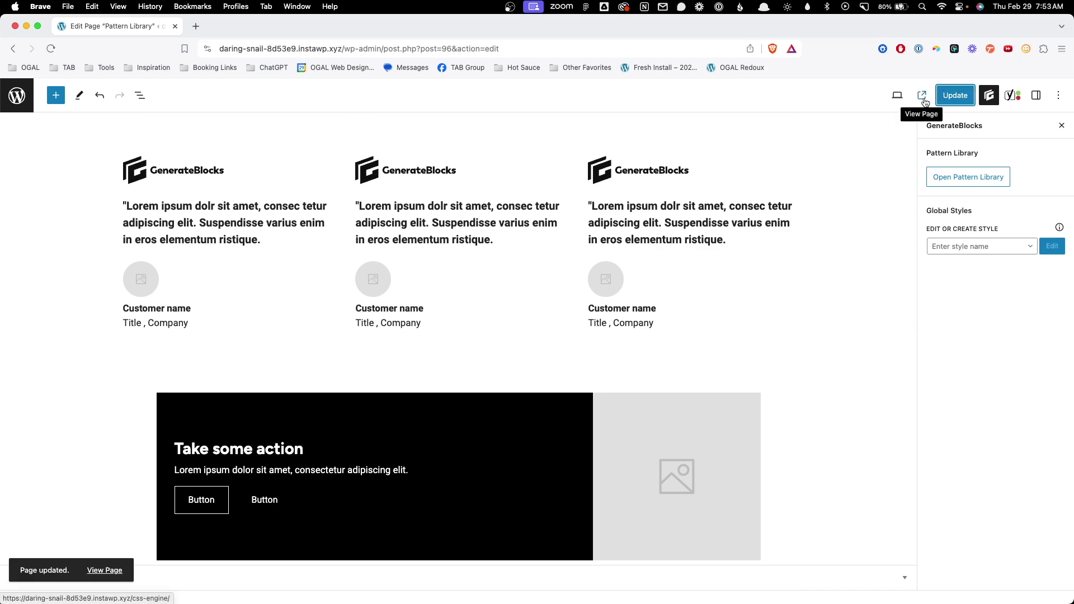
{"action": "left_click", "coordinate": [922, 95]}
Scroll through the live Pattern Library page, then return to the editor tab
{"action": "scroll", "coordinate": [563, 258], "scroll_direction": "down", "scroll_amount": 8}
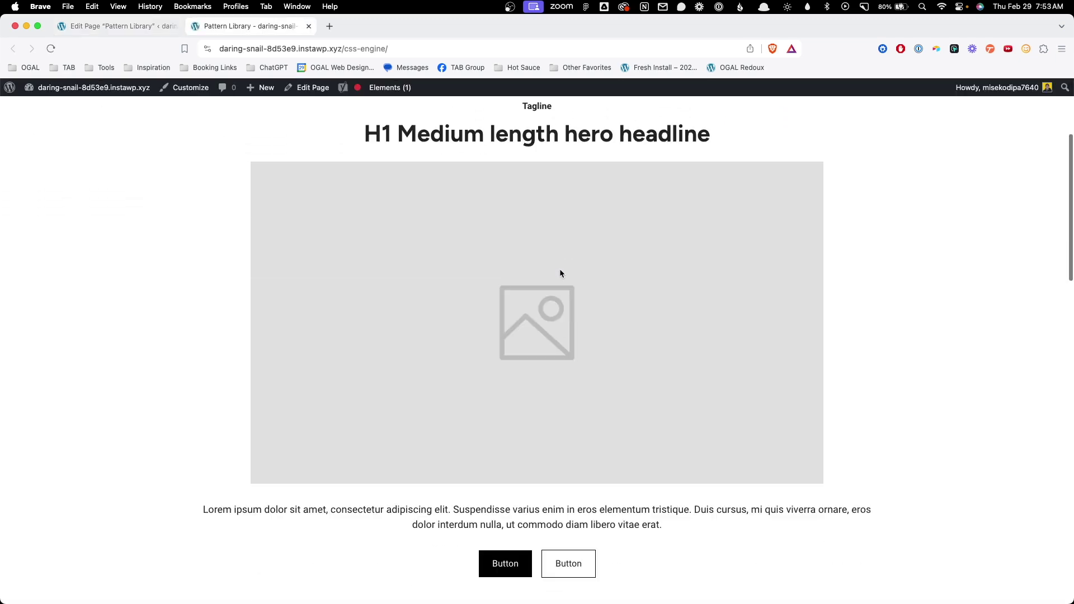
{"action": "scroll", "coordinate": [566, 278], "scroll_direction": "down", "scroll_amount": 15}
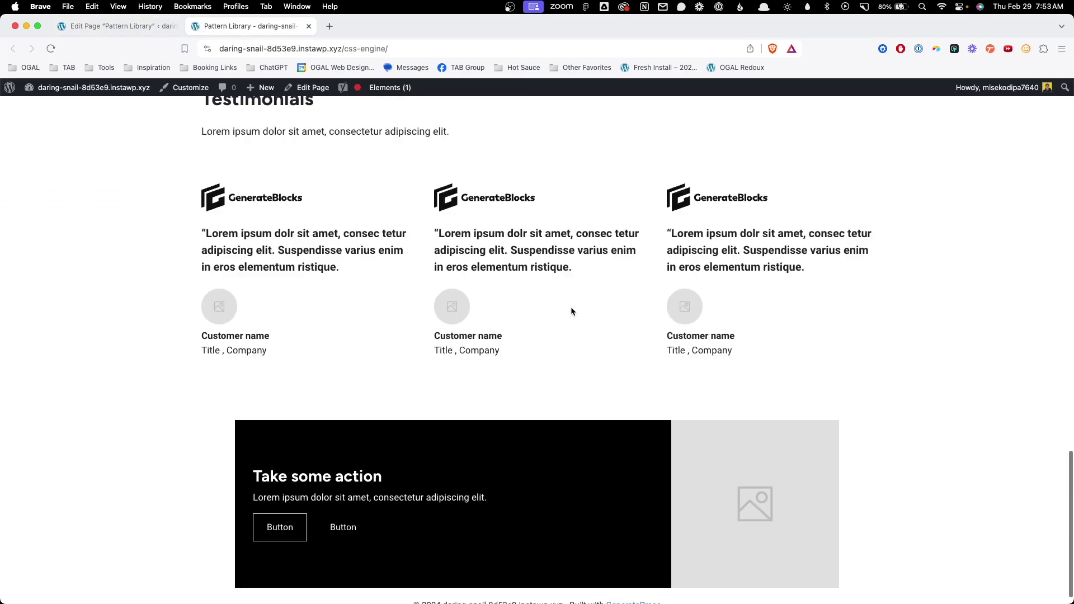
{"action": "scroll", "coordinate": [572, 311], "scroll_direction": "up", "scroll_amount": 15}
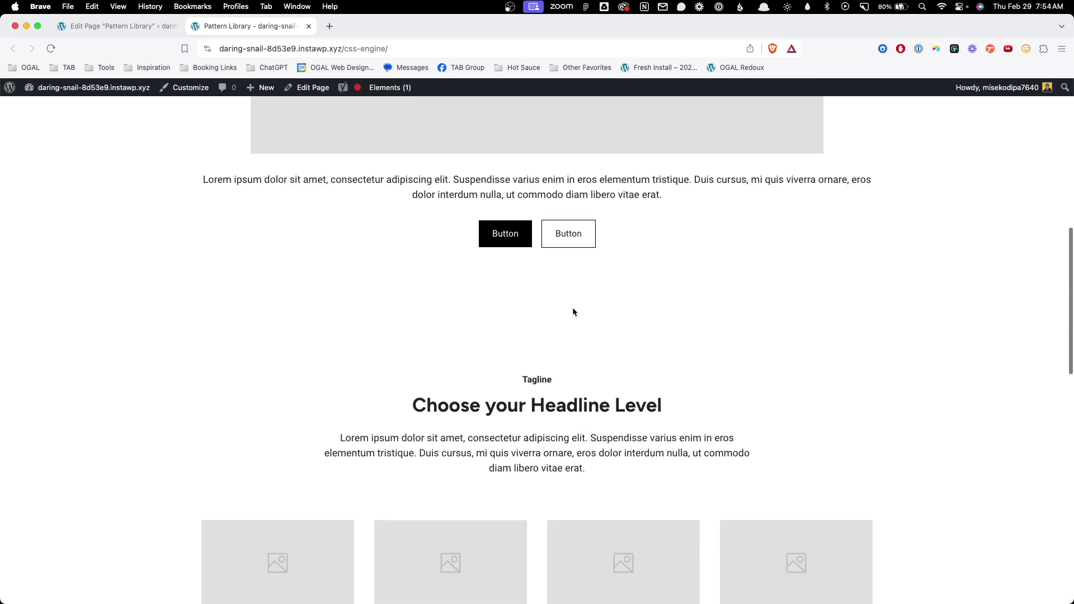
{"action": "key", "text": "super+1"}
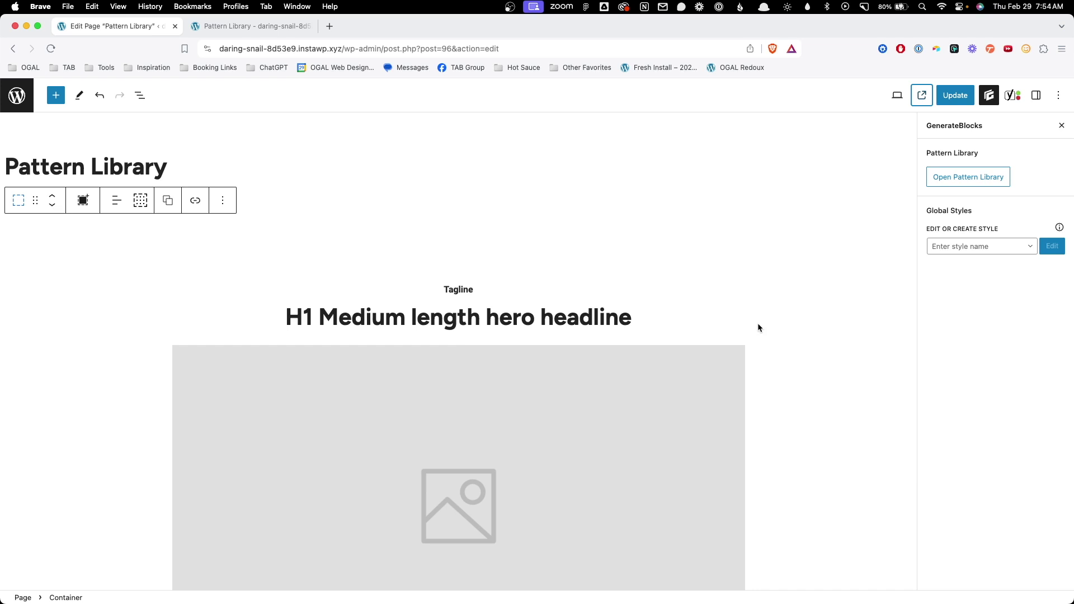
Select the hero headline and open its .gbp-section__headline class in Global Styles
{"action": "left_click", "coordinate": [568, 319]}
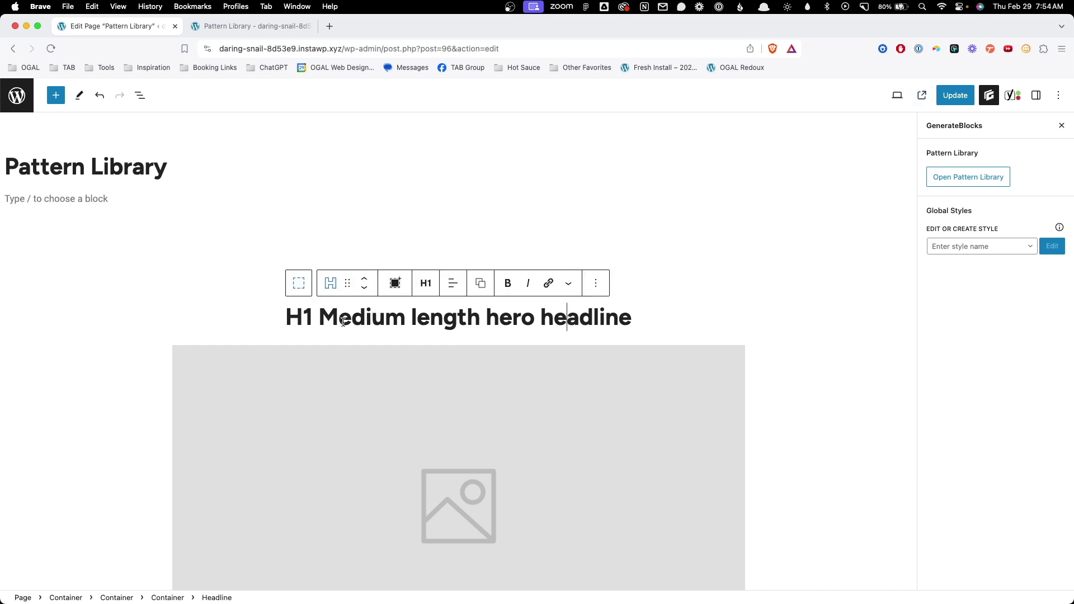
{"action": "left_click", "coordinate": [1036, 106]}
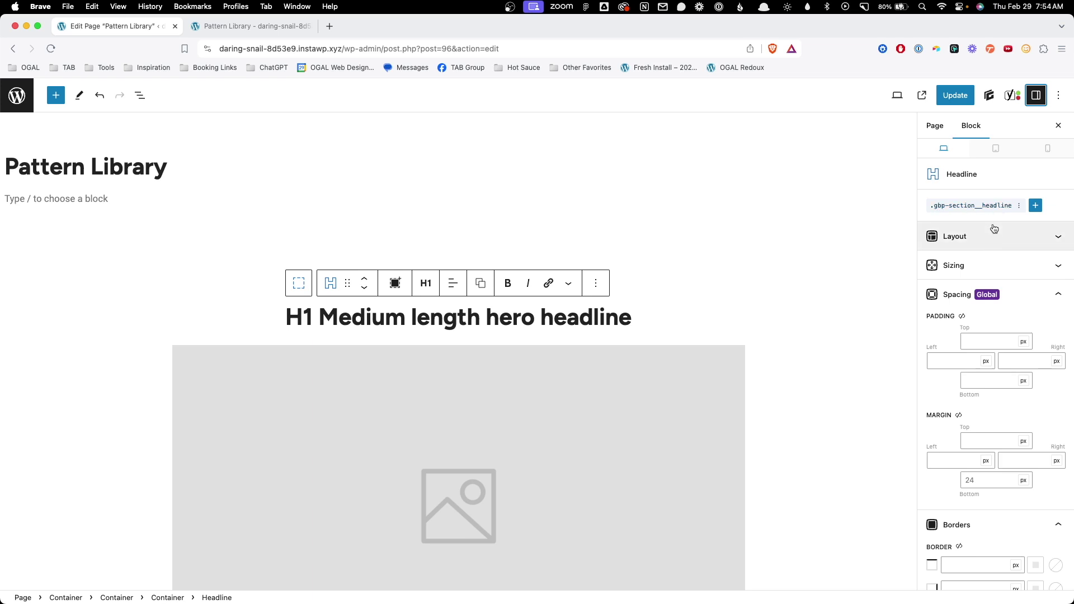
{"action": "left_click", "coordinate": [988, 206]}
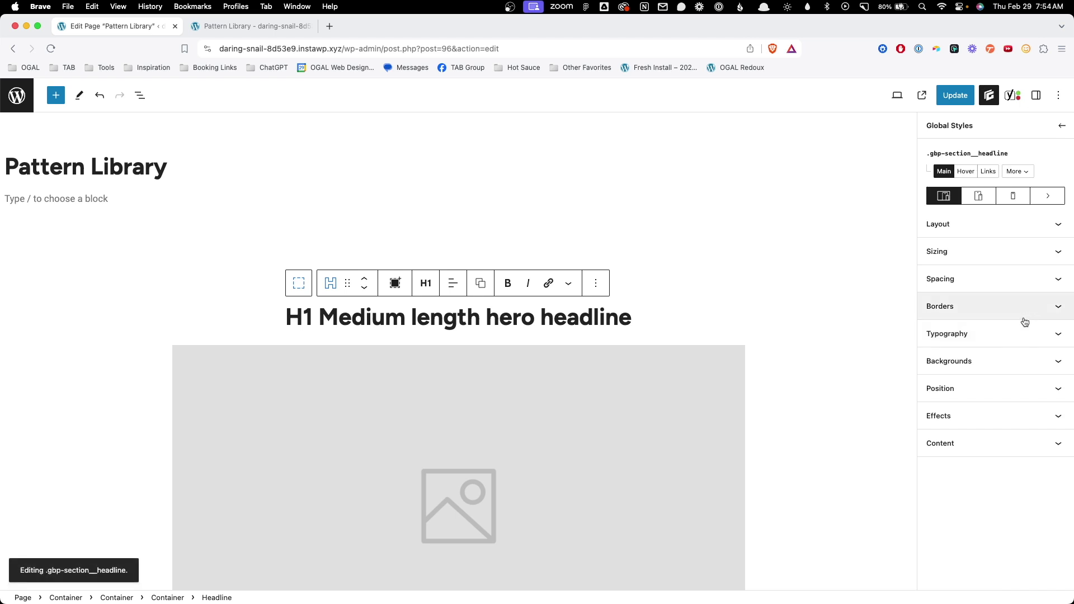
Set the class typography to text colour #e00808 and font size 60px
{"action": "left_click", "coordinate": [995, 332]}
{"action": "scroll", "coordinate": [993, 280], "scroll_direction": "down", "scroll_amount": 1}
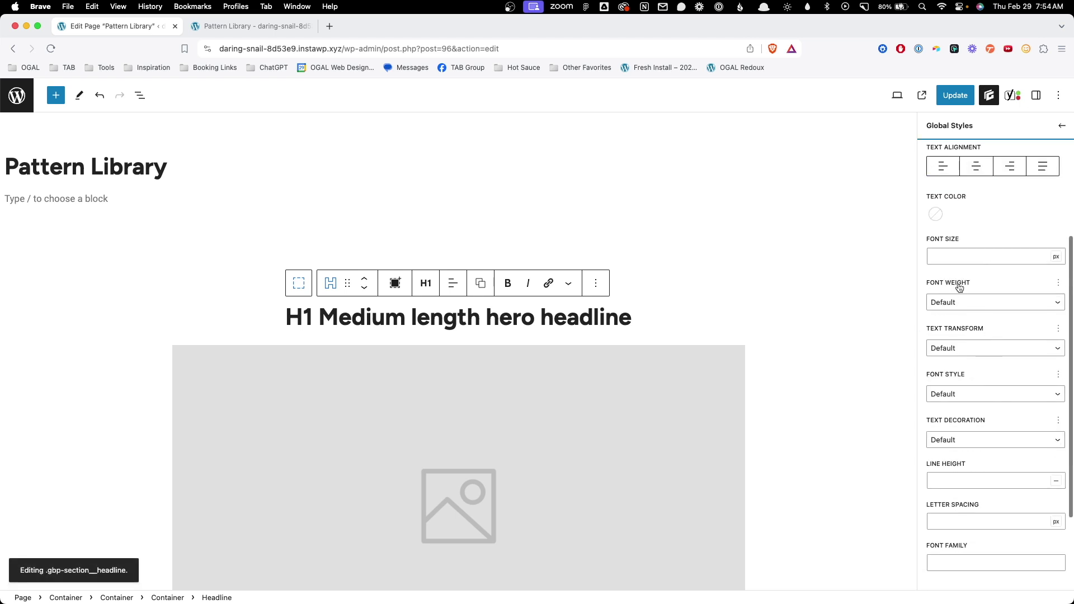
{"action": "left_click", "coordinate": [933, 215]}
{"action": "type", "text": "e00808"}
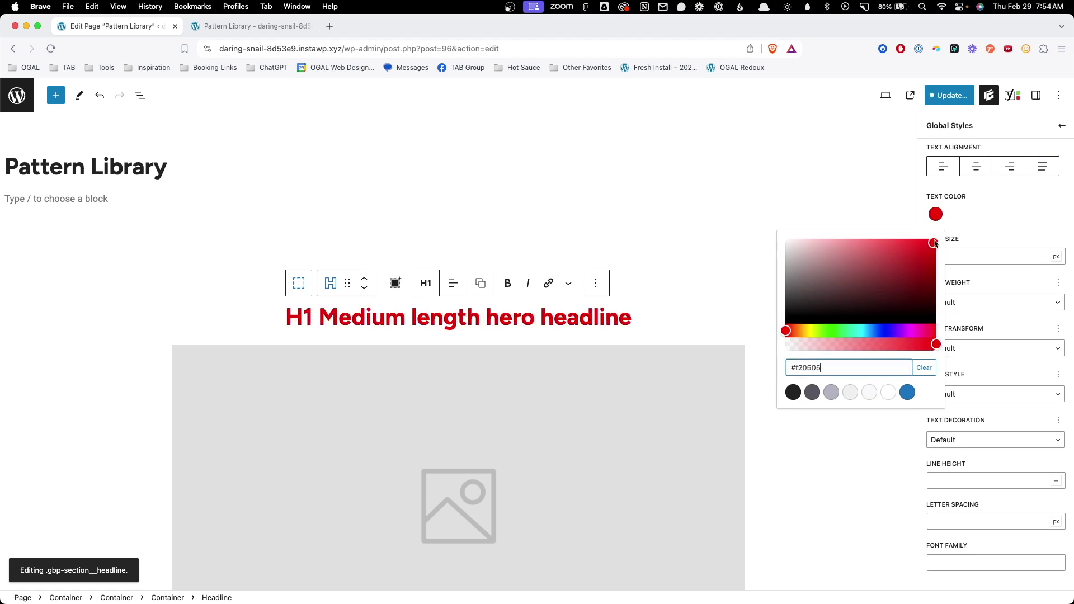
{"action": "left_click", "coordinate": [978, 224]}
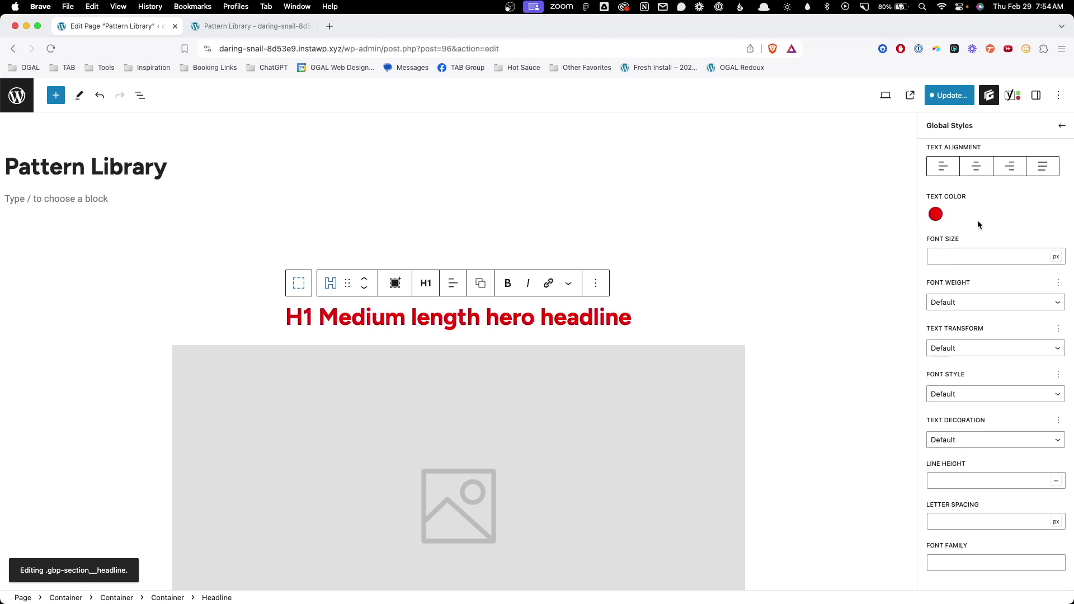
{"action": "left_click", "coordinate": [971, 255]}
{"action": "type", "text": "60"}
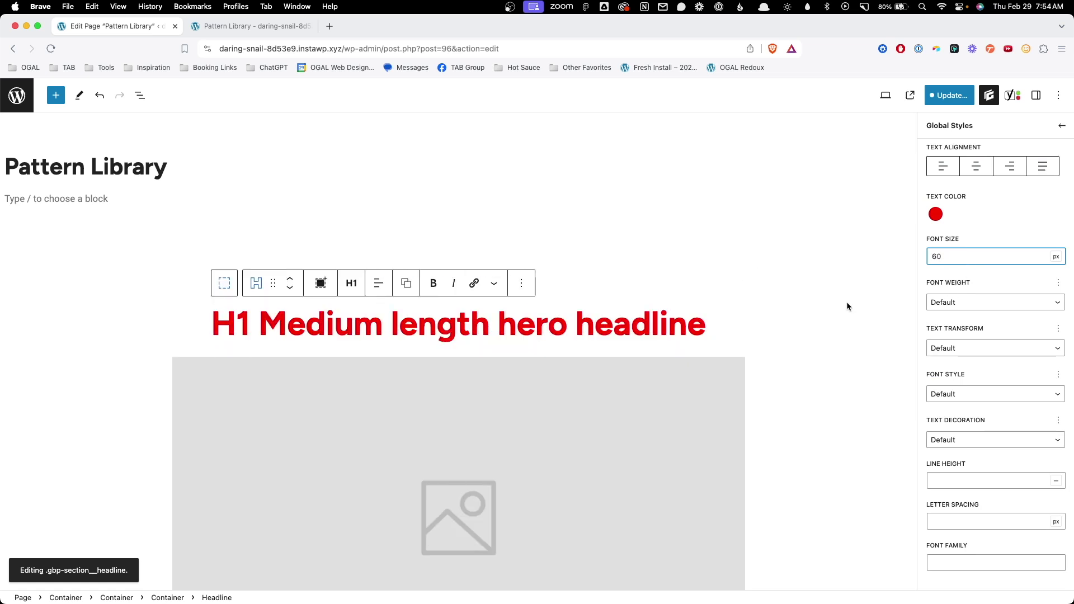
{"action": "scroll", "coordinate": [951, 263], "scroll_direction": "up", "scroll_amount": 5}
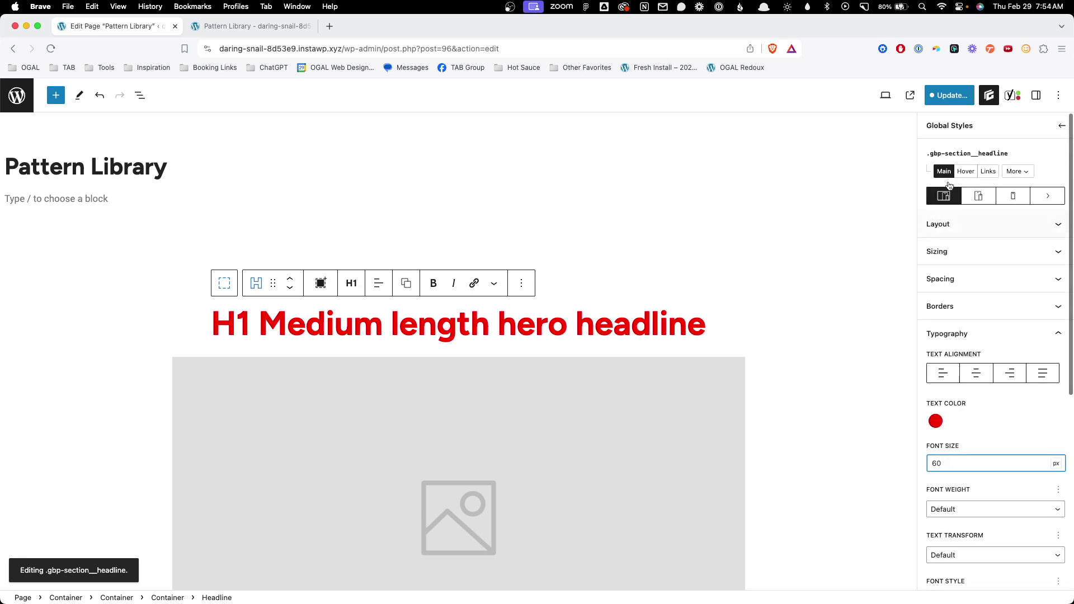
Scroll down the page to confirm the other section headlines are now red
{"action": "scroll", "coordinate": [825, 298], "scroll_direction": "down", "scroll_amount": 10}
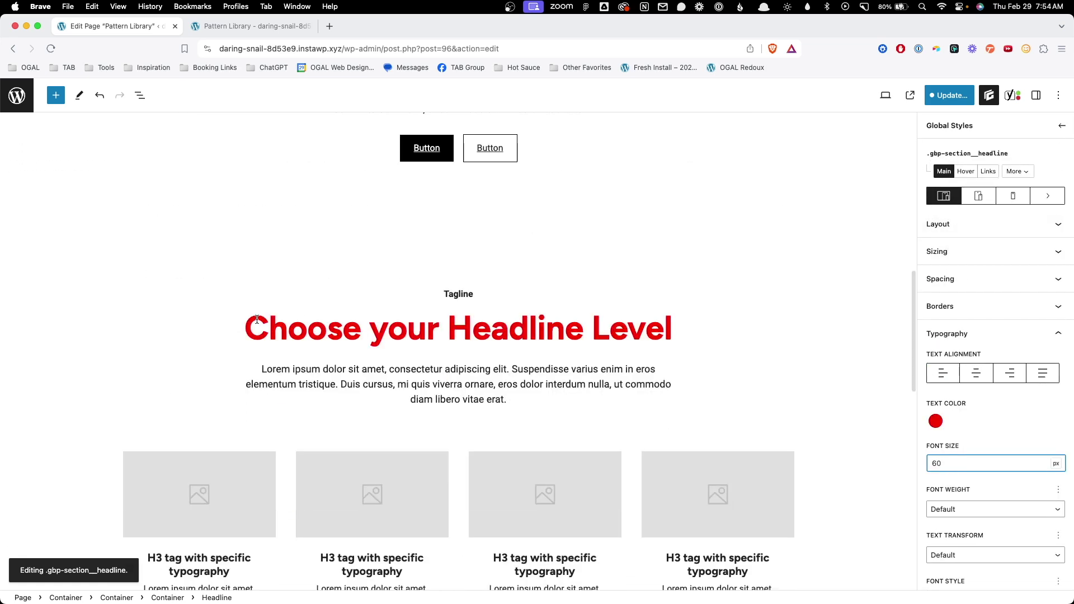
{"action": "left_click_drag", "start_coordinate": [257, 319], "coordinate": [610, 330]}
{"action": "scroll", "coordinate": [616, 335], "scroll_direction": "down", "scroll_amount": 3}
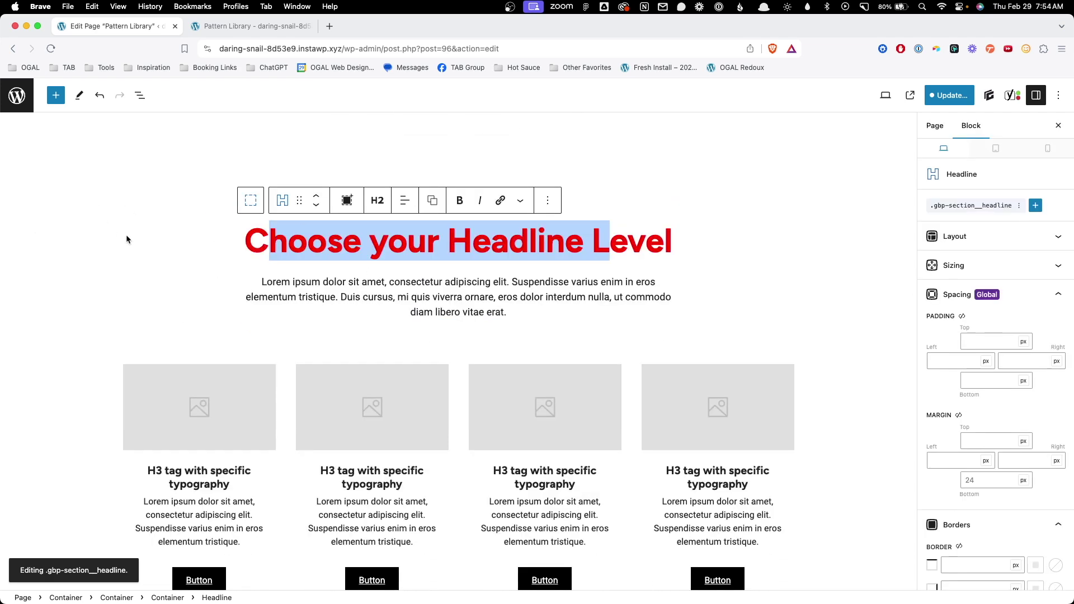
{"action": "scroll", "coordinate": [362, 242], "scroll_direction": "down", "scroll_amount": 7}
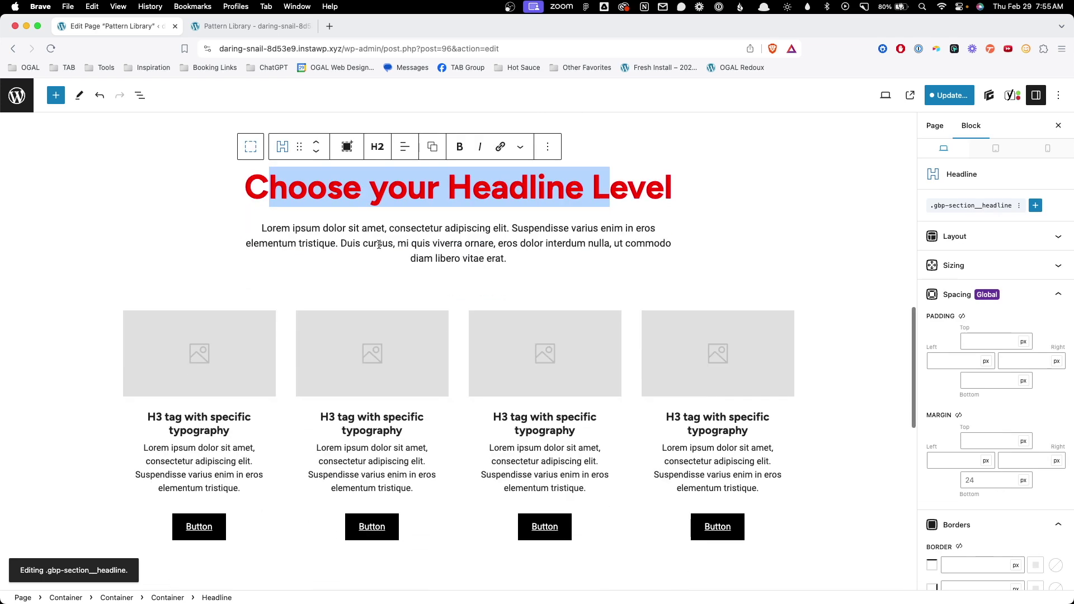
{"action": "left_click_drag", "start_coordinate": [186, 329], "coordinate": [382, 347]}
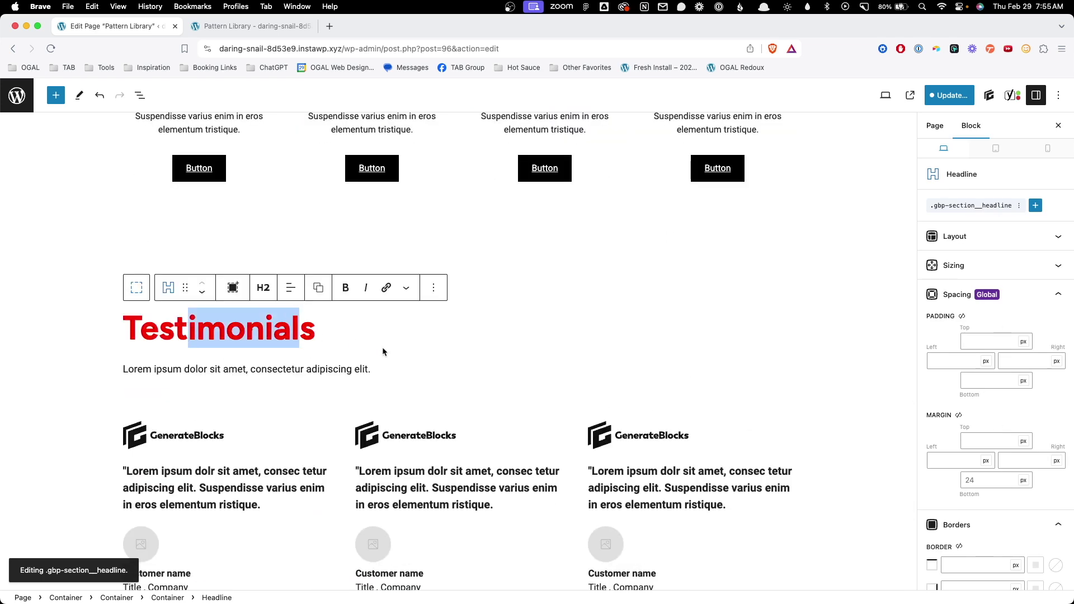
{"action": "scroll", "coordinate": [384, 347], "scroll_direction": "down", "scroll_amount": 5}
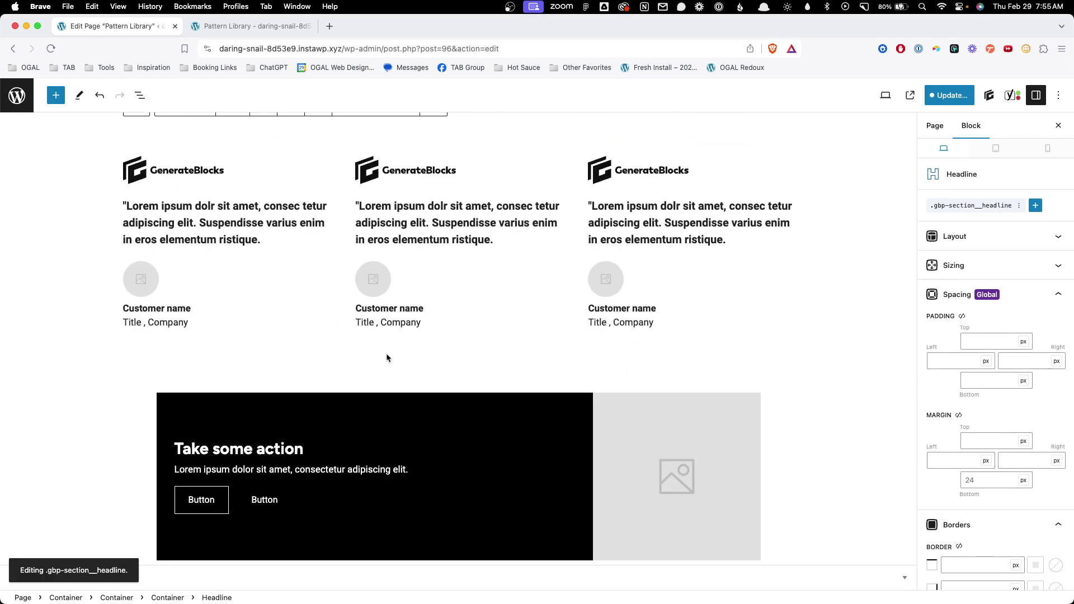
Save the page and global style changes with Update and Save
{"action": "scroll", "coordinate": [386, 358], "scroll_direction": "up", "scroll_amount": 12}
{"action": "scroll", "coordinate": [432, 313], "scroll_direction": "up", "scroll_amount": 7}
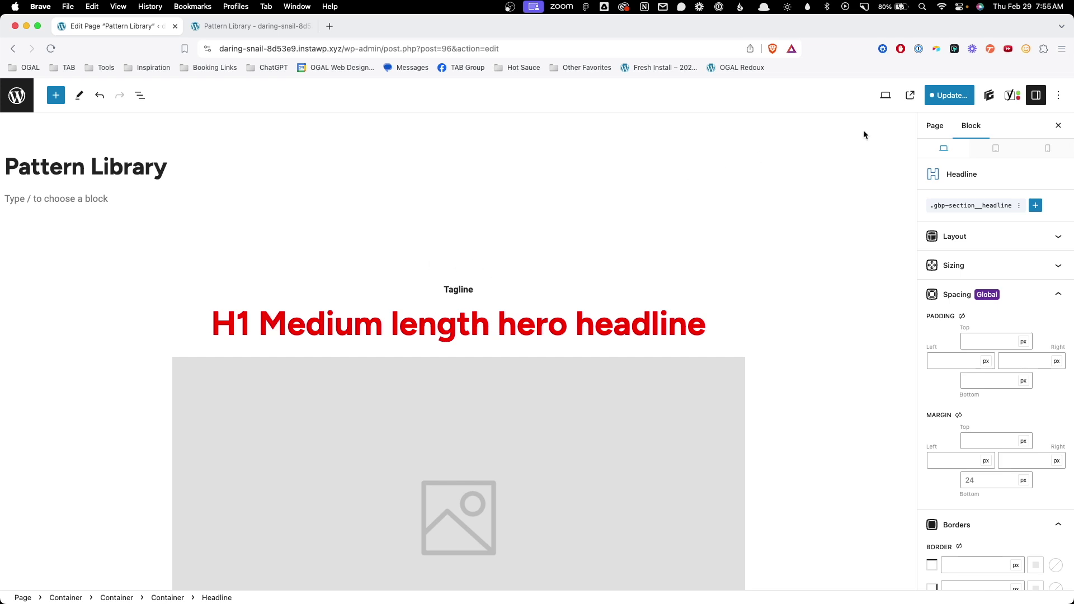
{"action": "left_click", "coordinate": [967, 102]}
{"action": "left_click", "coordinate": [967, 100]}
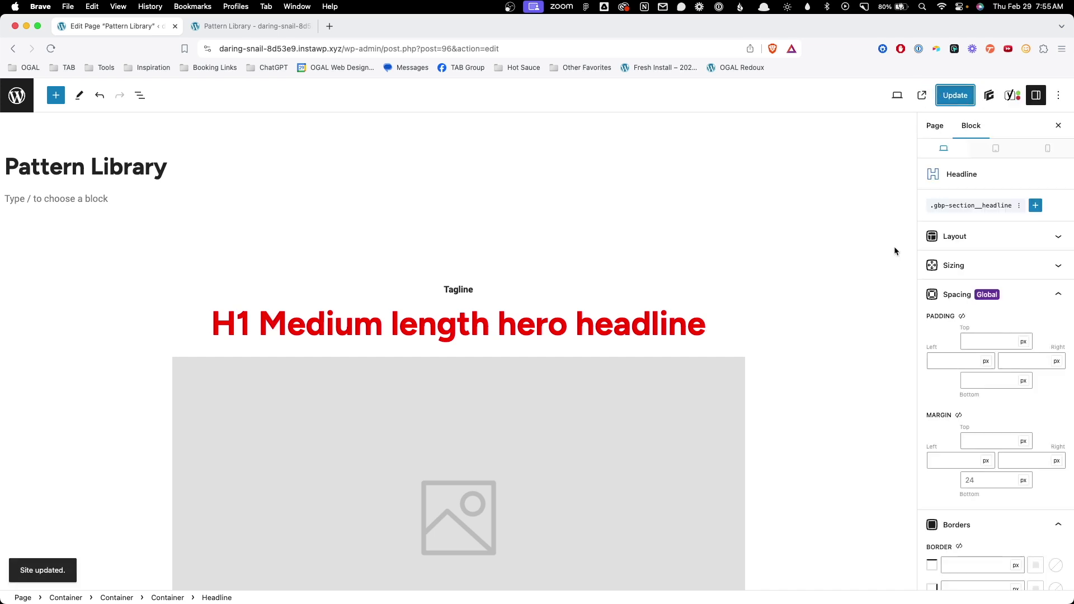
Reopen the Pattern Library and check Gallery 9, 8 and 7 previews show red headlines
{"action": "left_click", "coordinate": [989, 95]}
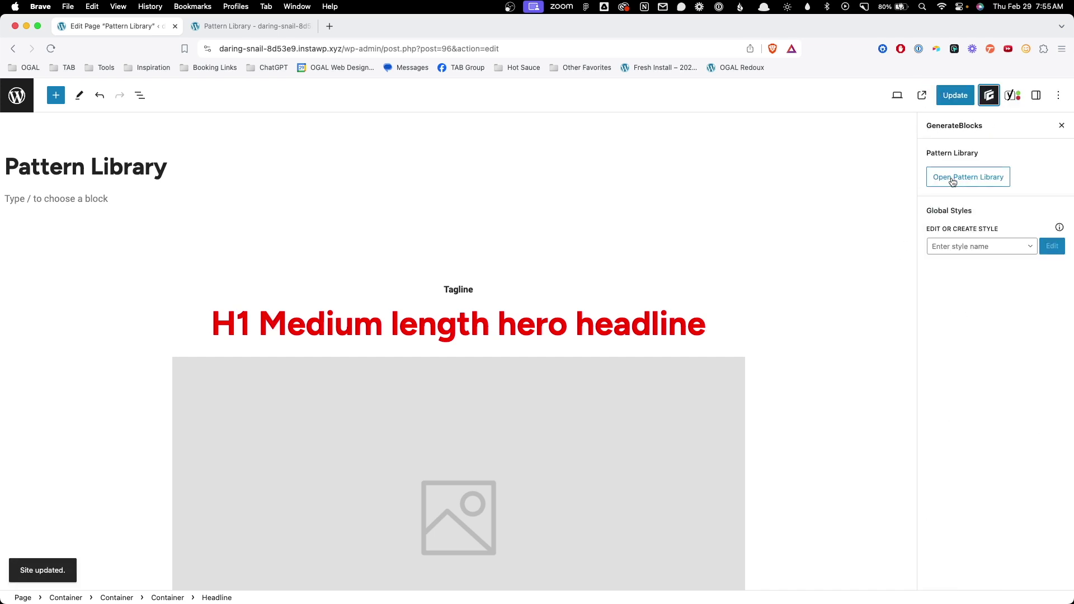
{"action": "left_click", "coordinate": [952, 182]}
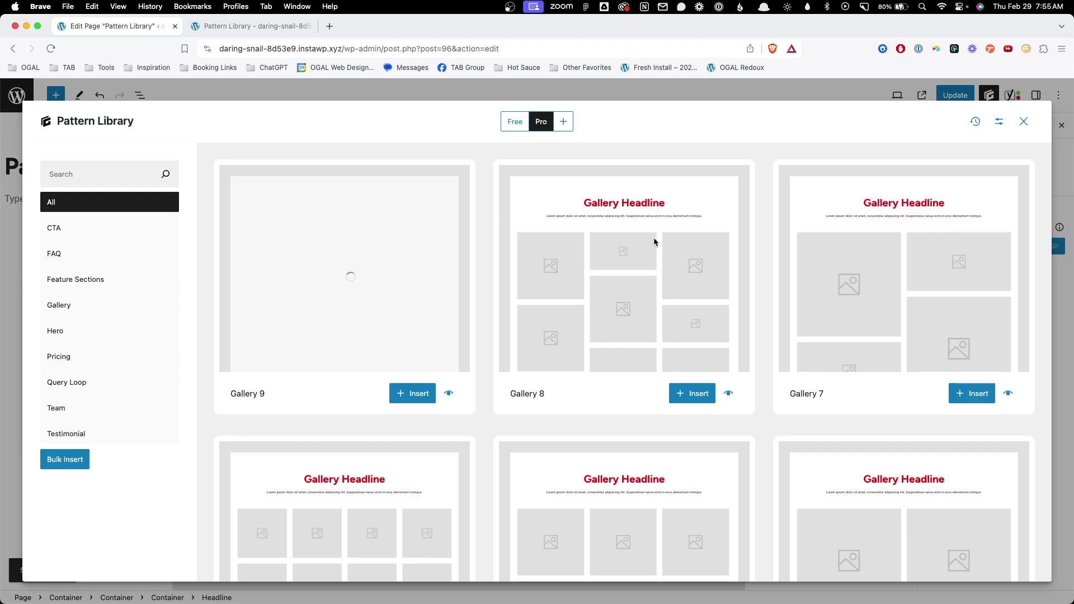
{"action": "scroll", "coordinate": [654, 318], "scroll_direction": "down", "scroll_amount": 4}
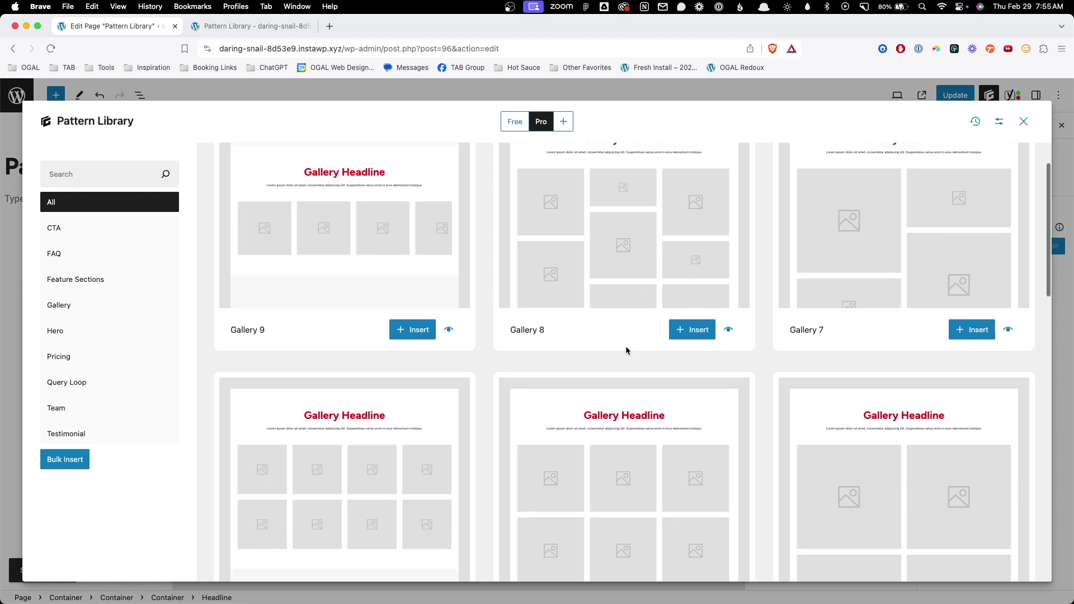
{"action": "scroll", "coordinate": [622, 344], "scroll_direction": "down", "scroll_amount": 10}
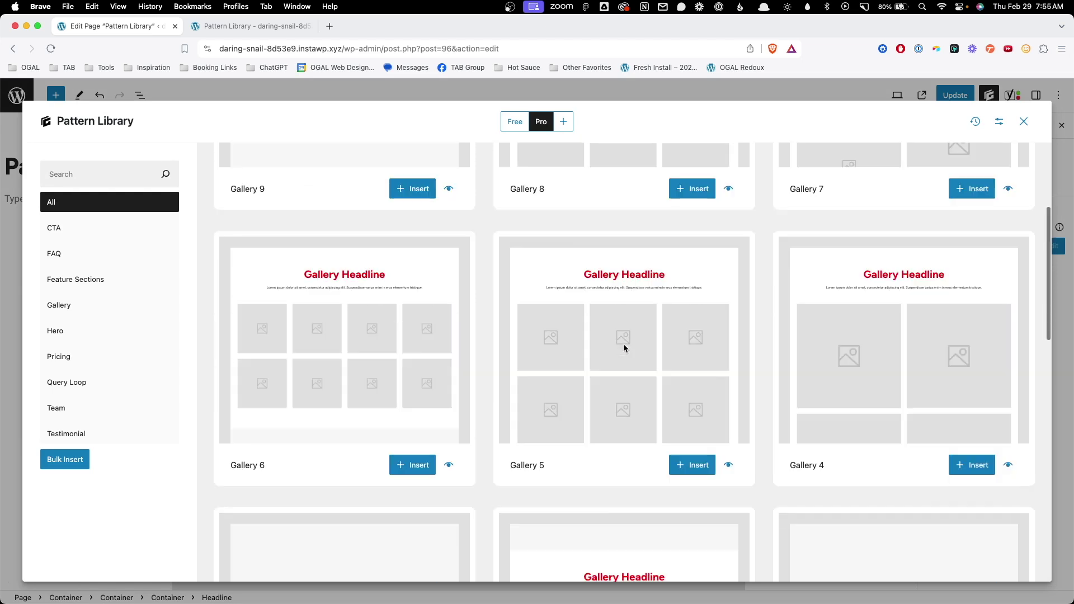
{"action": "scroll", "coordinate": [626, 349], "scroll_direction": "down", "scroll_amount": 5}
{"action": "scroll", "coordinate": [624, 334], "scroll_direction": "up", "scroll_amount": 9}
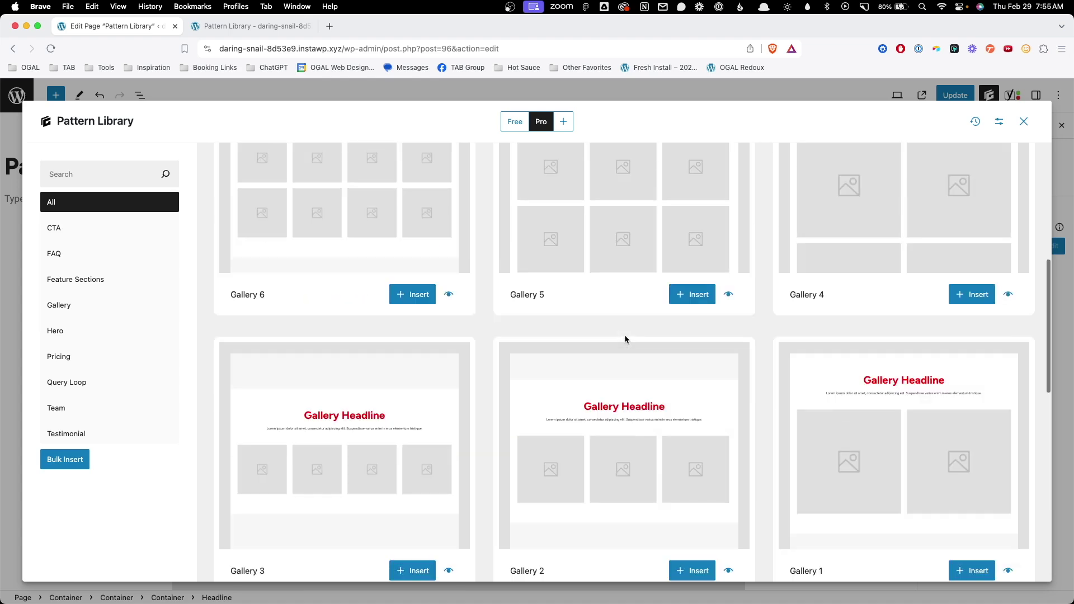
{"action": "scroll", "coordinate": [625, 334], "scroll_direction": "up", "scroll_amount": 9}
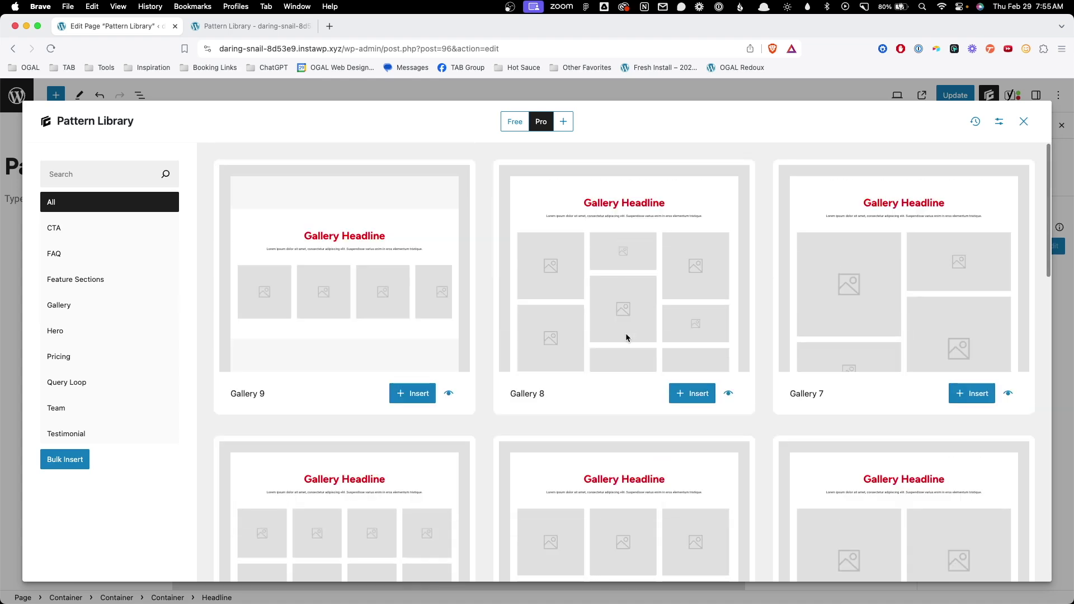